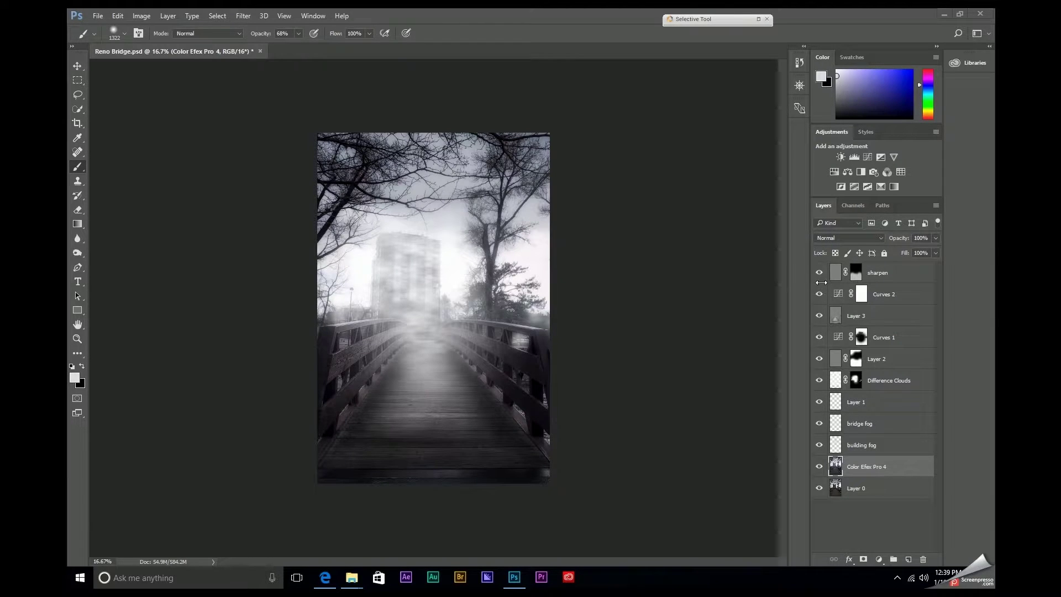
Step: Hide all layers above Color Efex Pro 4, and briefly show the Difference Clouds layer to preview its fog
left_click_drag(818, 272, 819, 379)
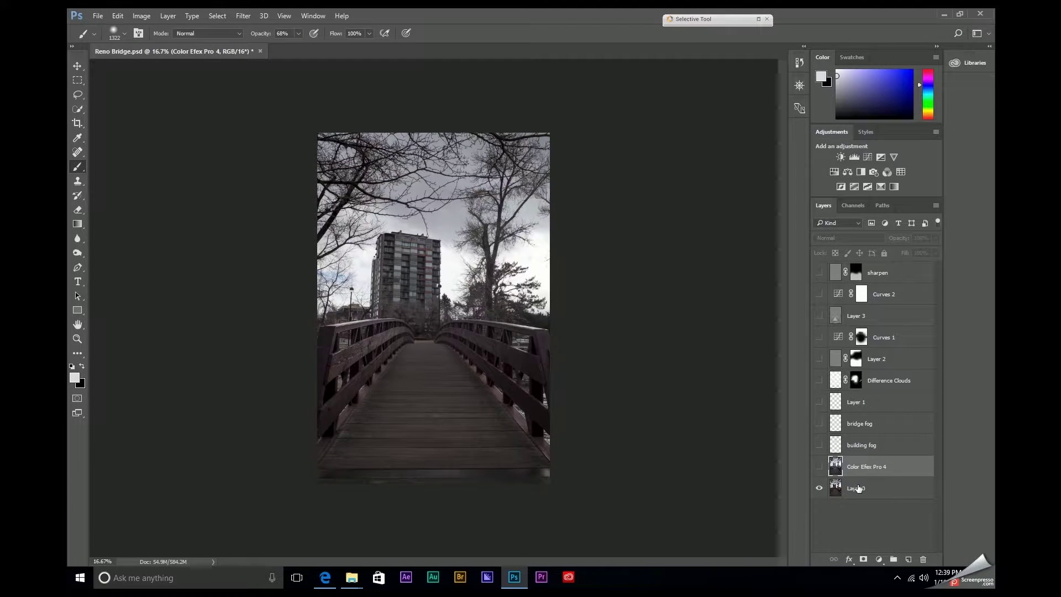
left_click(819, 467)
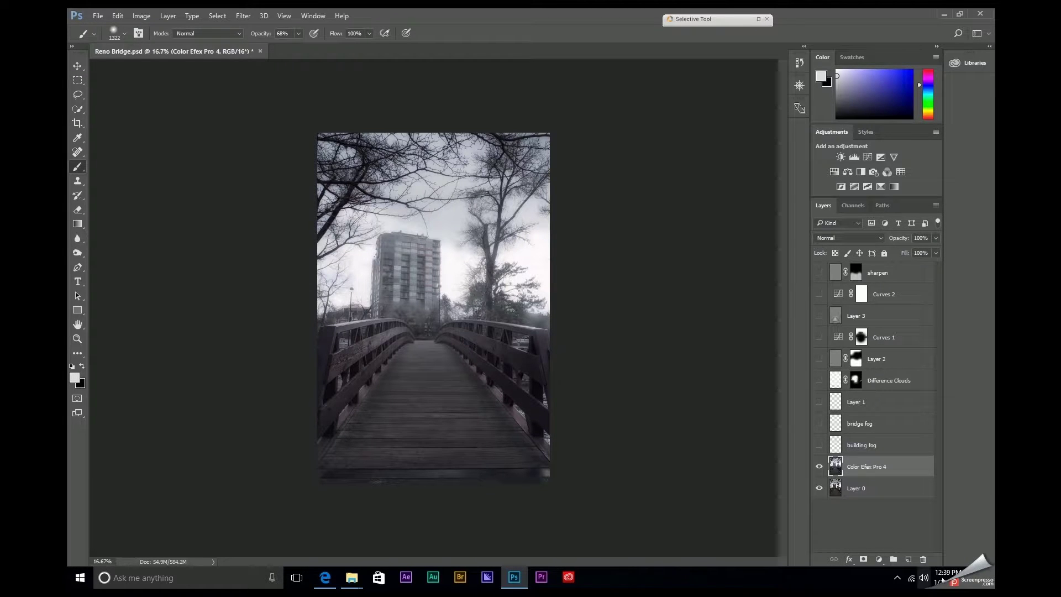
left_click(819, 380)
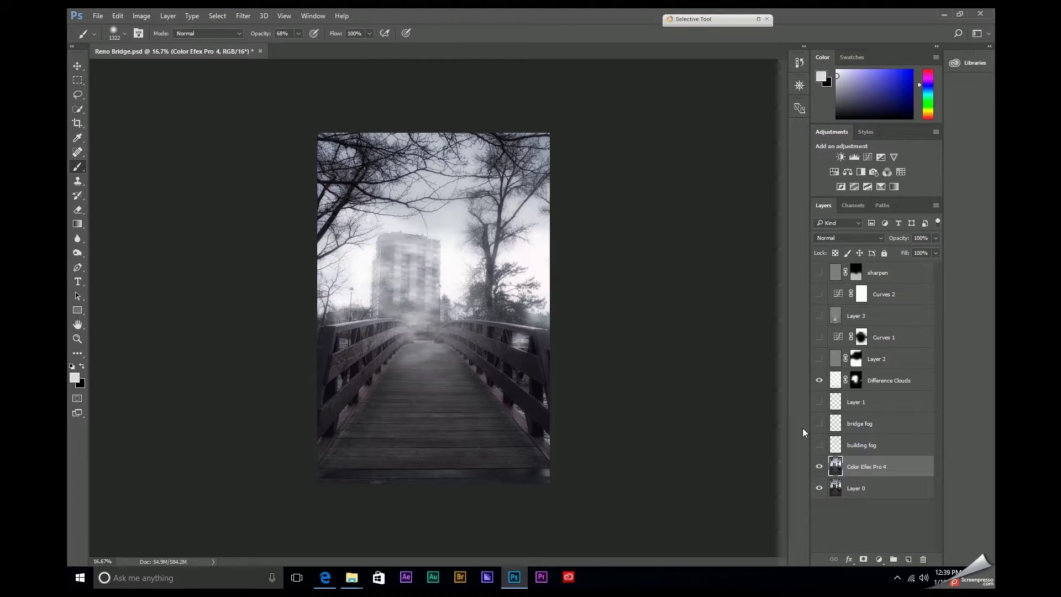
left_click(819, 380)
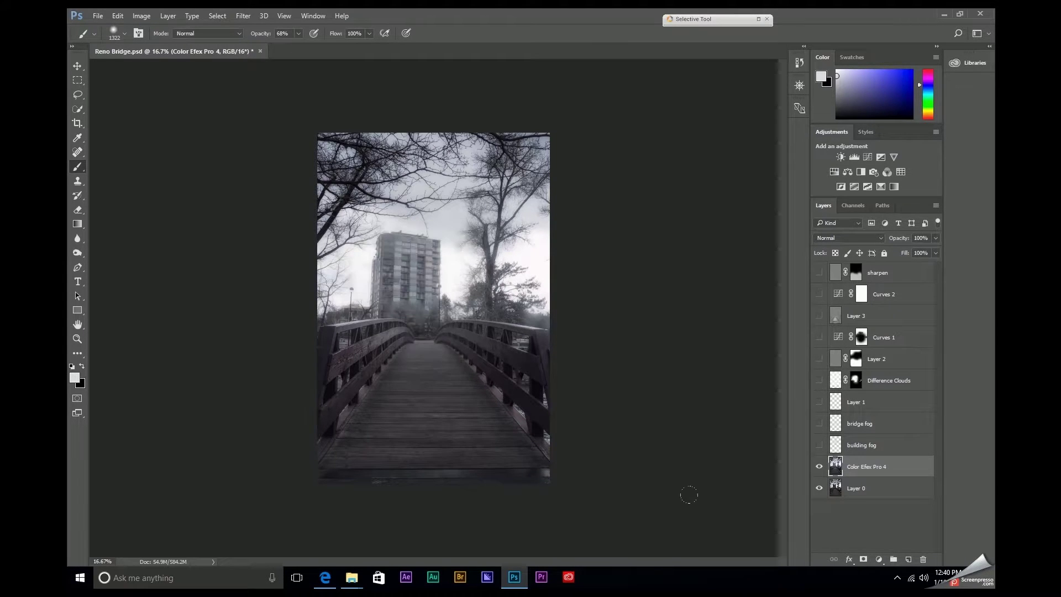
Step: Add a new empty layer directly above Color Efex Pro 4 and name it Fog
left_click(907, 559)
double_click(859, 467)
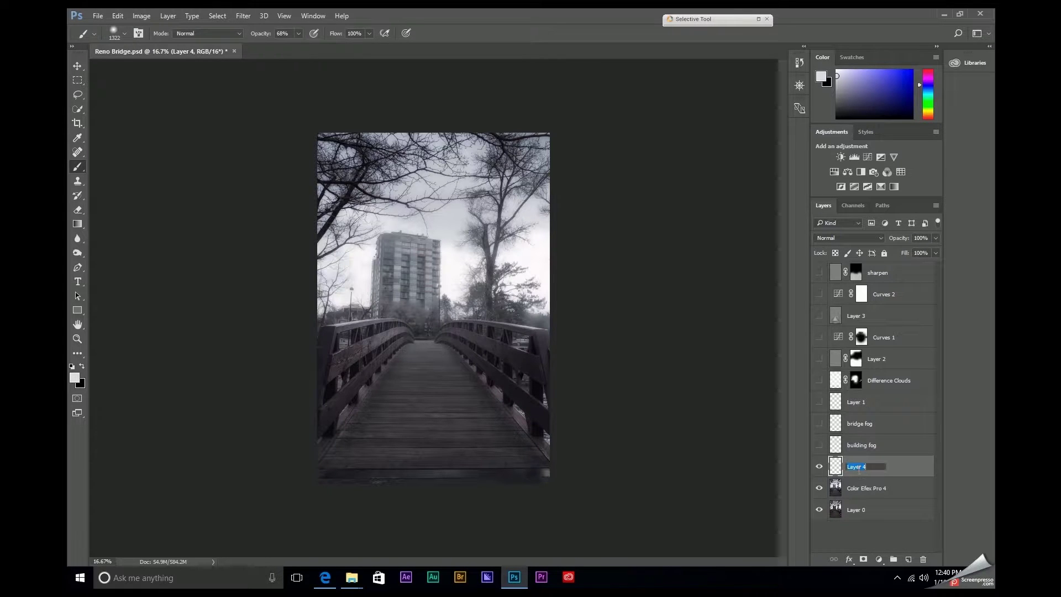
type("Fog")
key("Return")
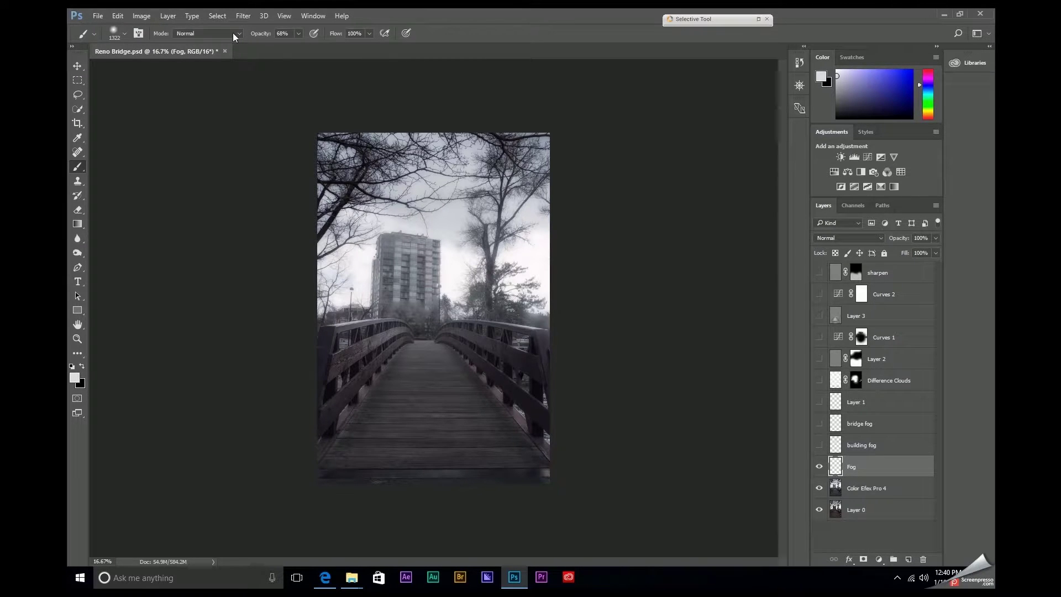
Step: Try to render Difference Clouds directly on the empty Fog layer
left_click(242, 15)
mouse_move(306, 191)
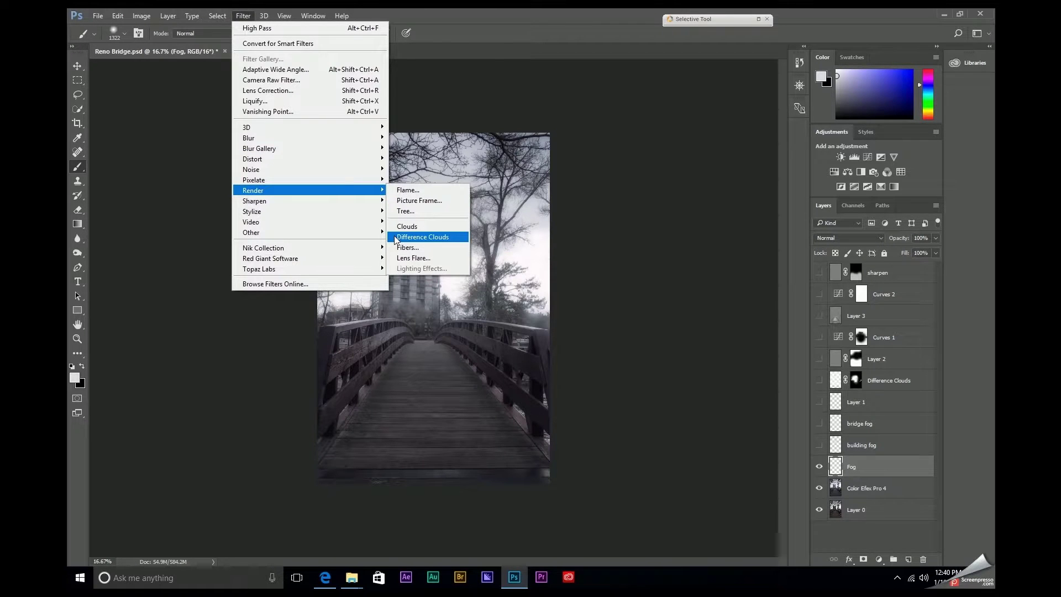
left_click(397, 238)
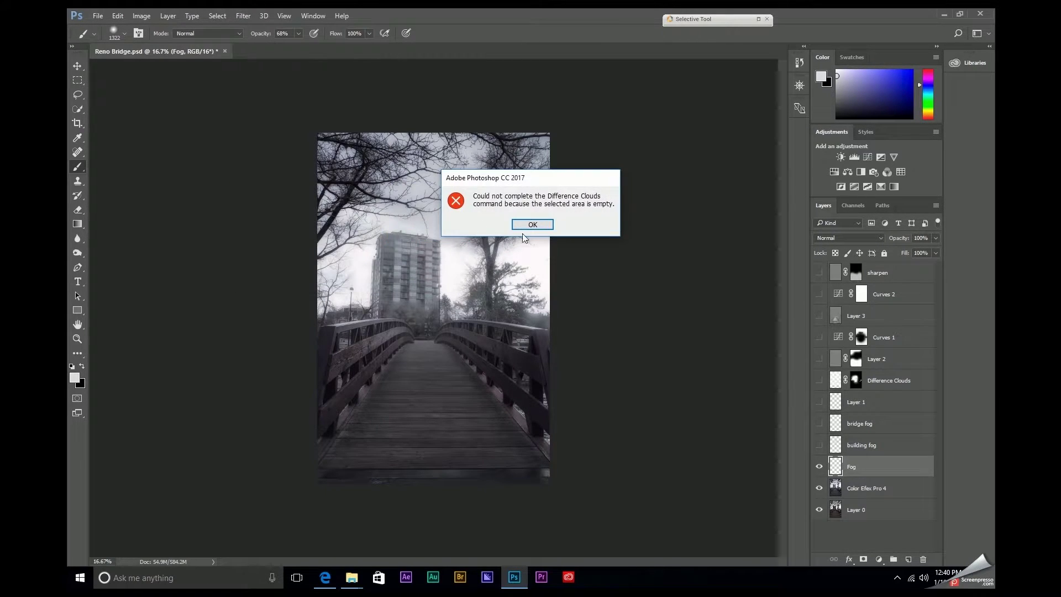
left_click(541, 226)
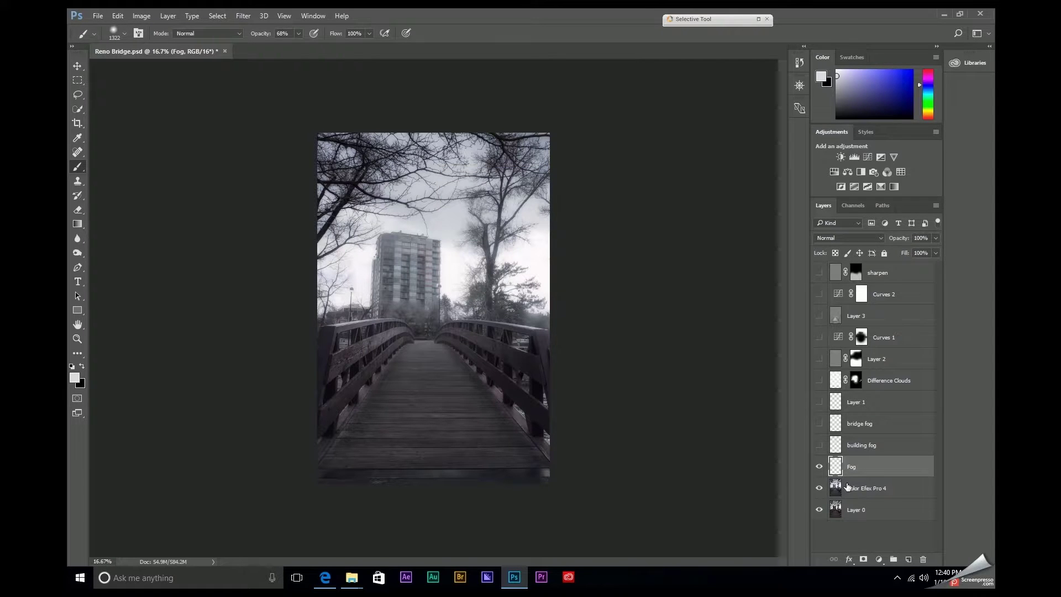
Step: Render Difference Clouds in Quick Mask mode and leave the mask to turn the clouds into a selection
left_click(74, 399)
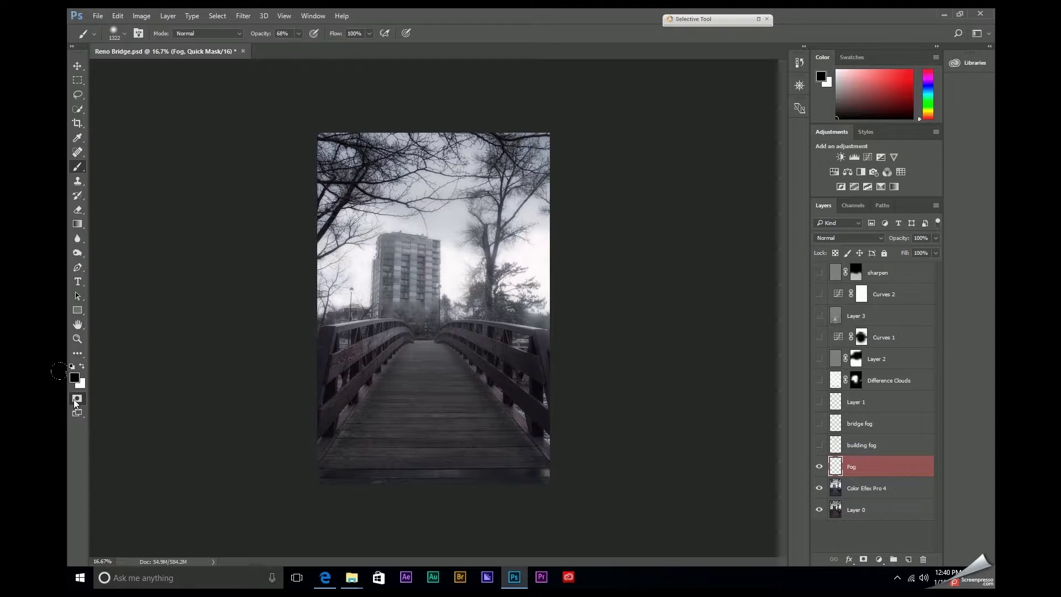
left_click(243, 15)
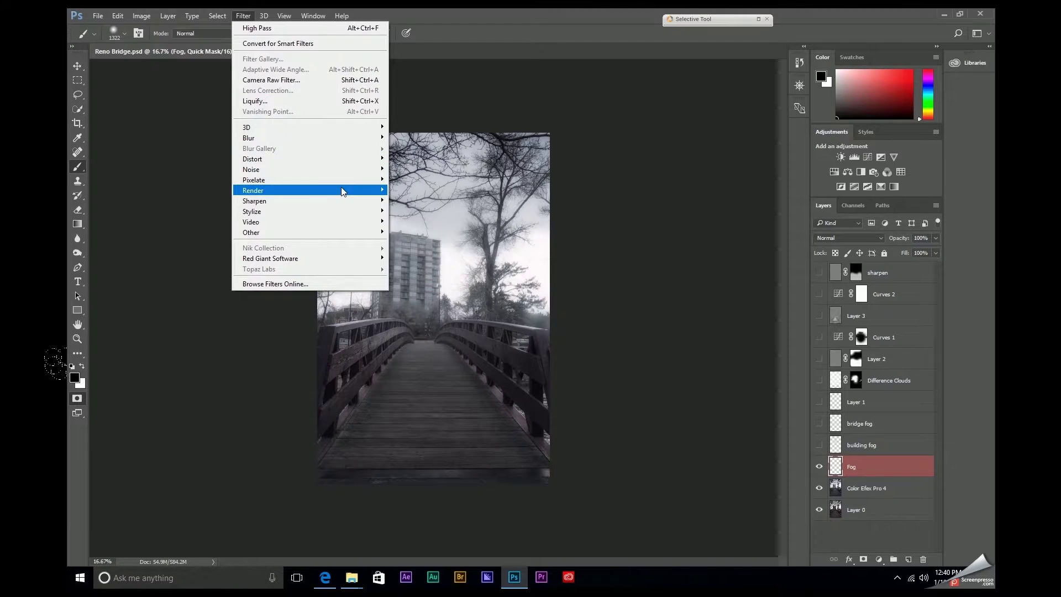
mouse_move(342, 192)
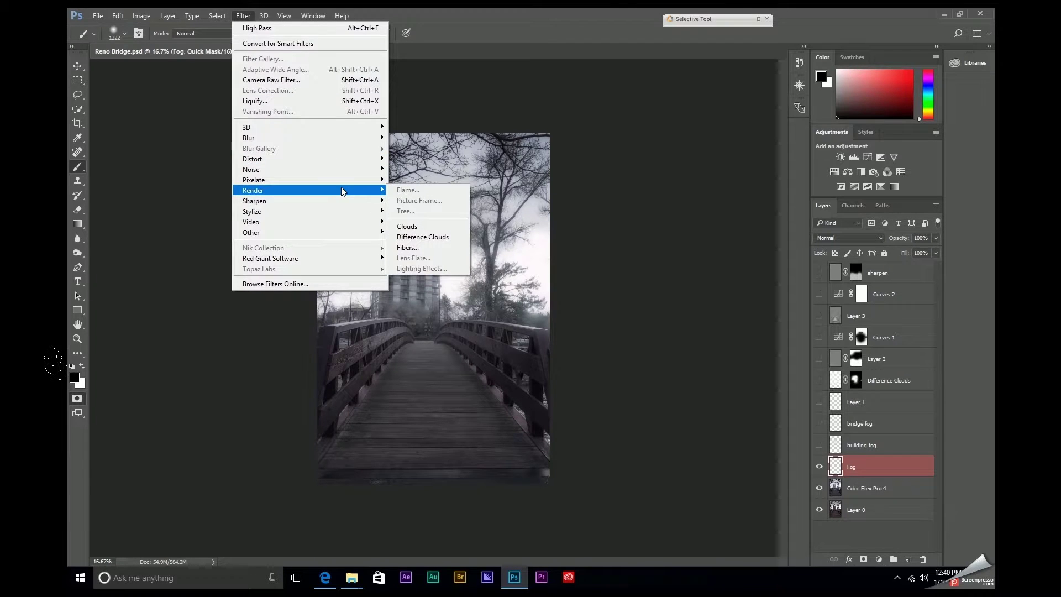
left_click(450, 237)
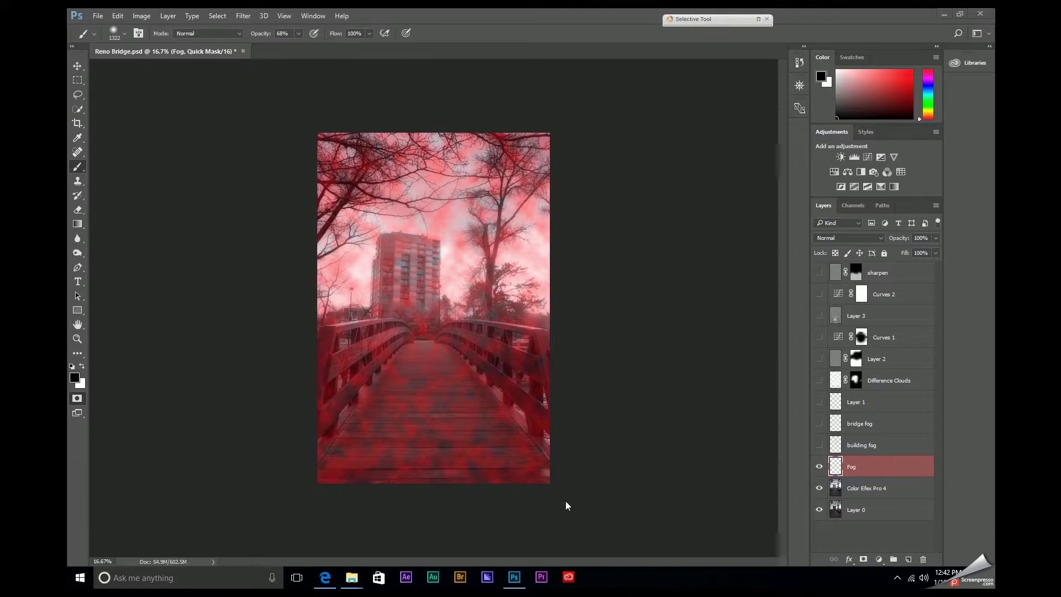
left_click(76, 397)
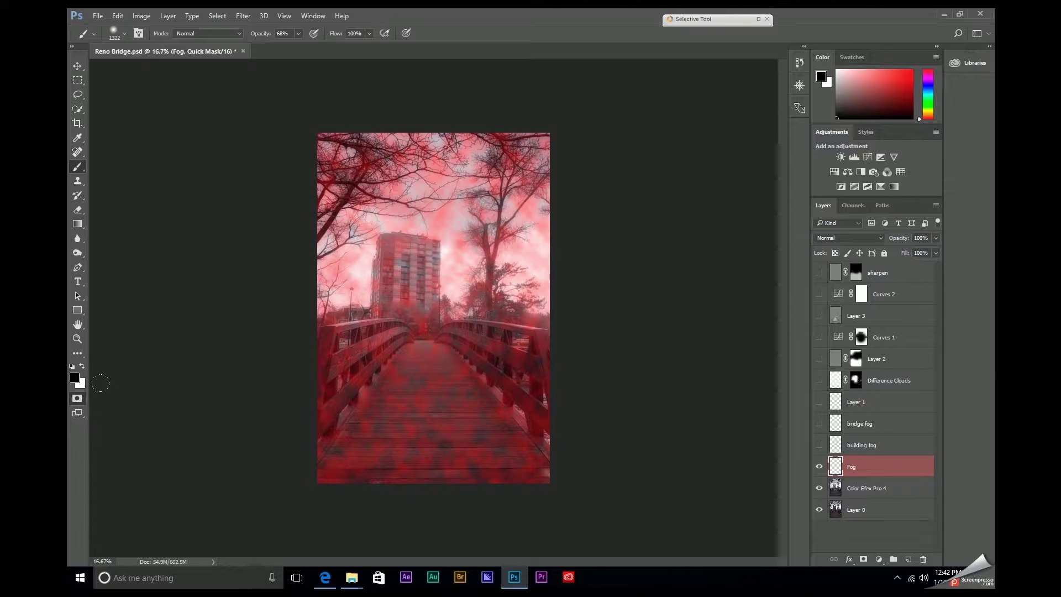
left_click(81, 398)
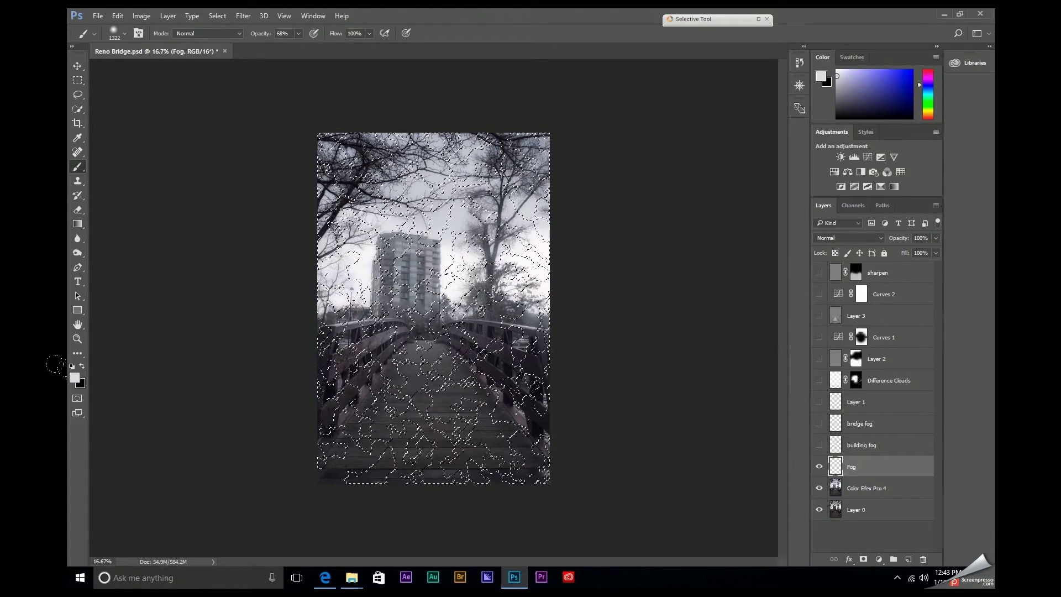
Step: Fill the cloud selection on the Fog layer with white at 100% opacity and deselect
key("shift+F5")
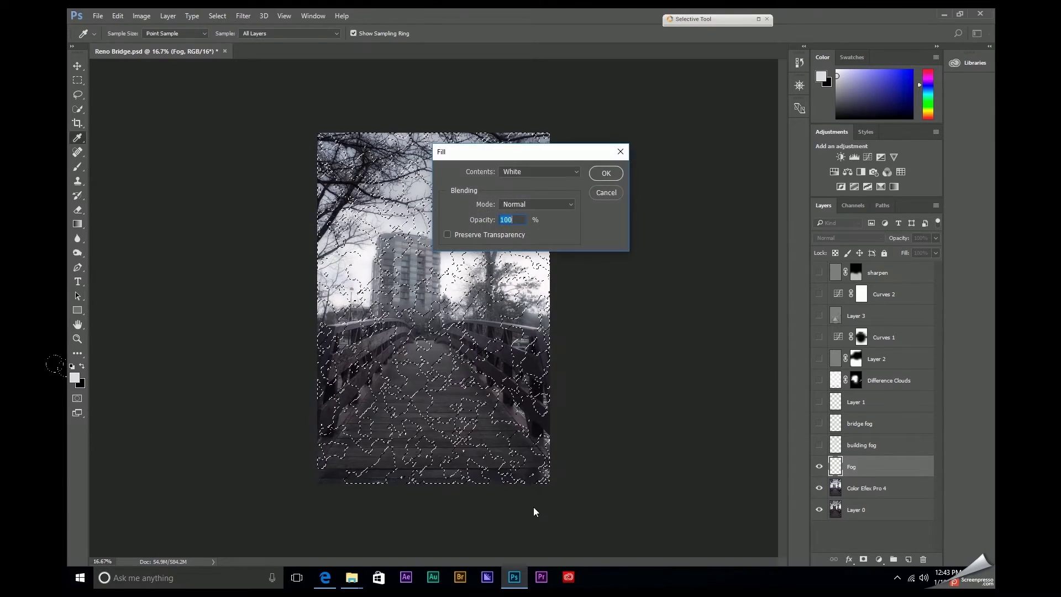
left_click(605, 174)
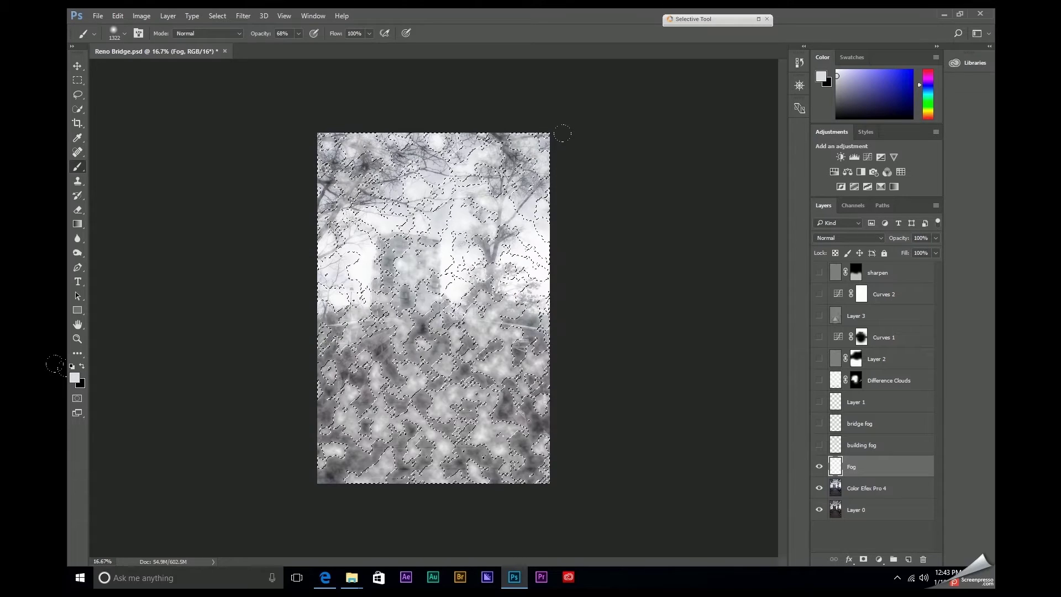
key("ctrl+d")
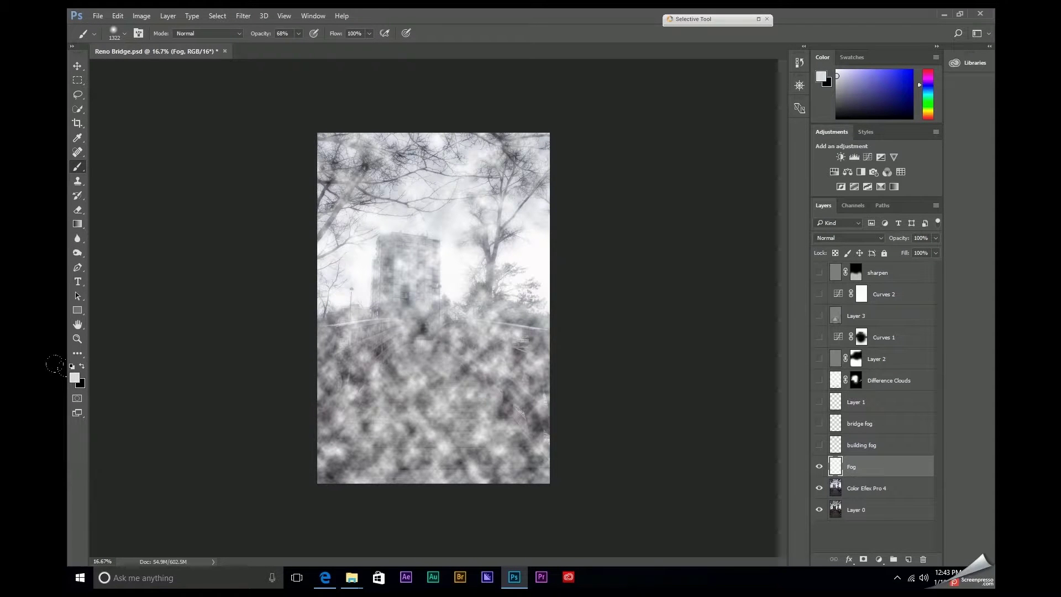
Step: Add a layer mask to the Fog layer and stretch its clouds to about 217% width and 117% height
left_click(863, 558)
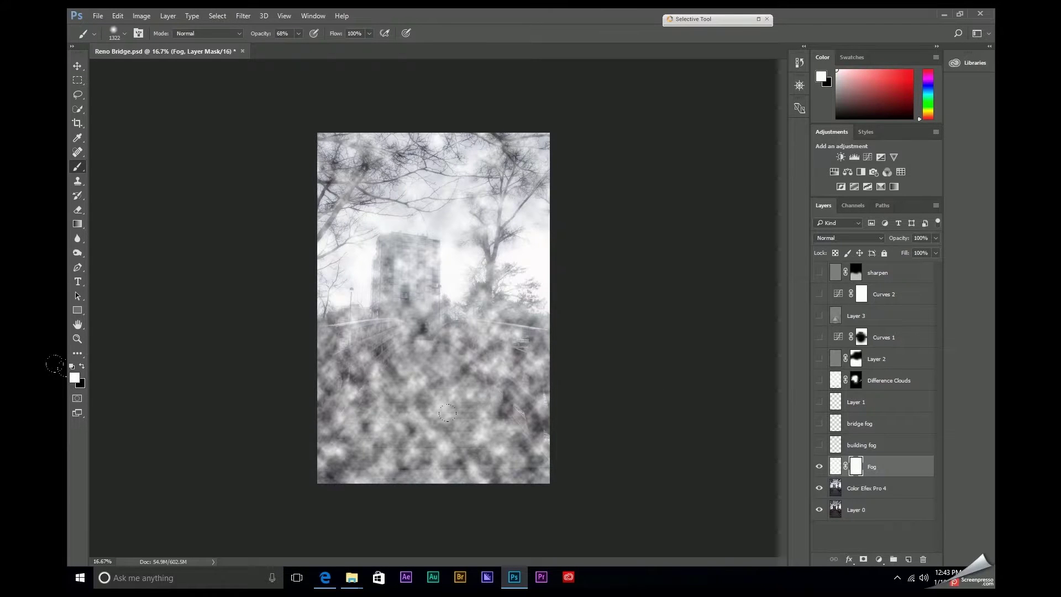
left_click(899, 467)
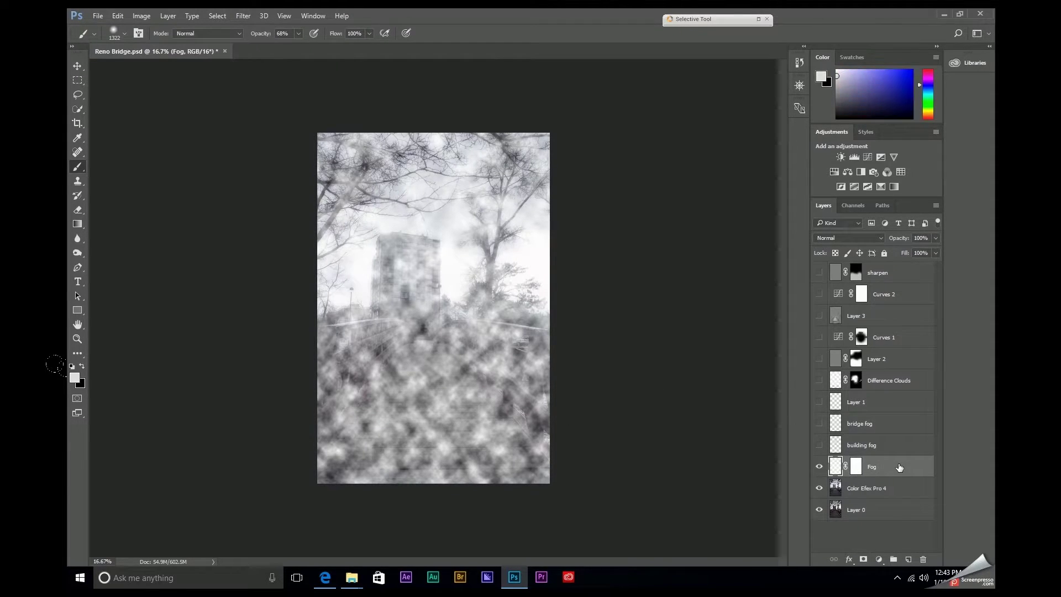
key("ctrl+t")
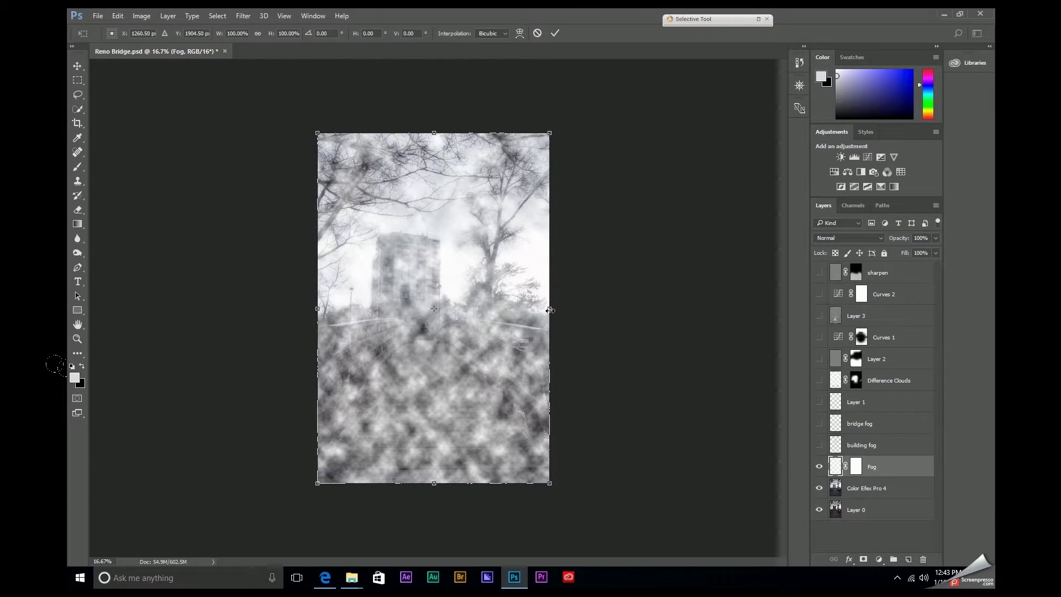
left_click_drag(550, 310, 660, 308)
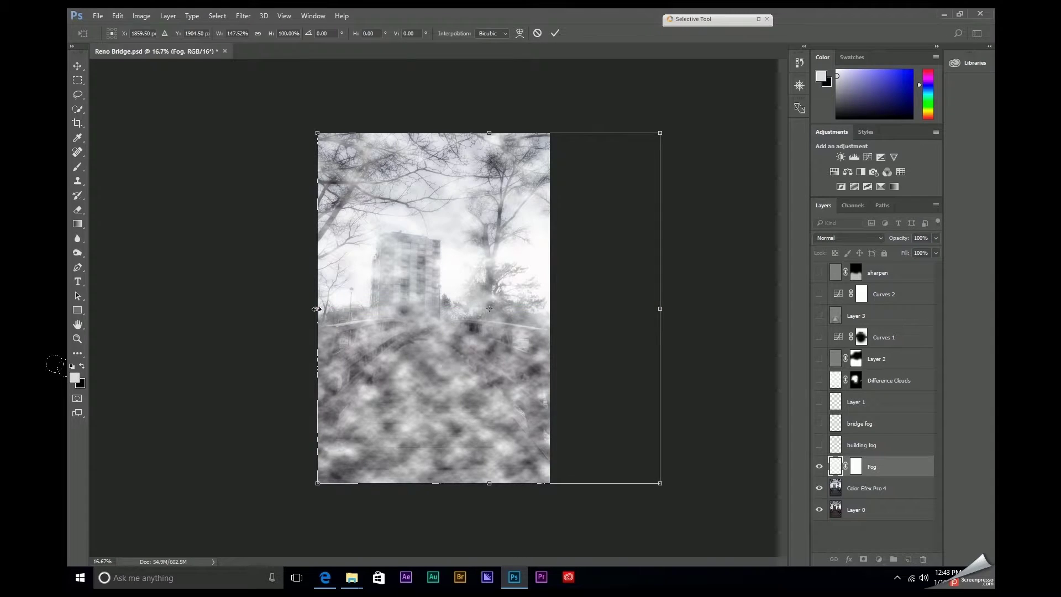
left_click_drag(316, 309, 282, 312)
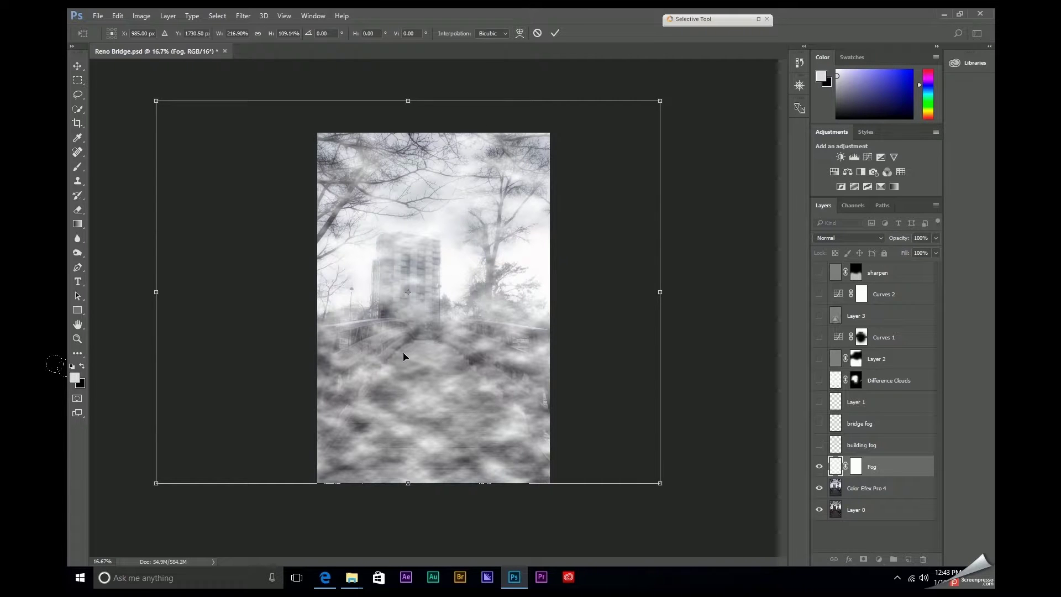
left_click_drag(407, 482, 408, 502)
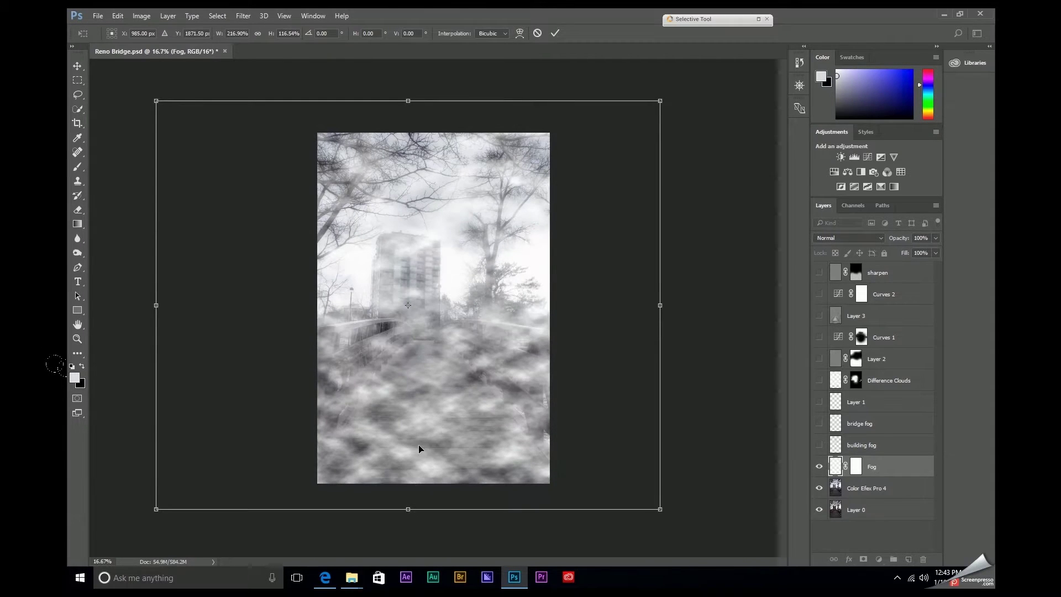
Step: Shift the clouds upward over the photo, stretch them to about 123% height and apply the transform
left_click_drag(428, 404, 424, 358)
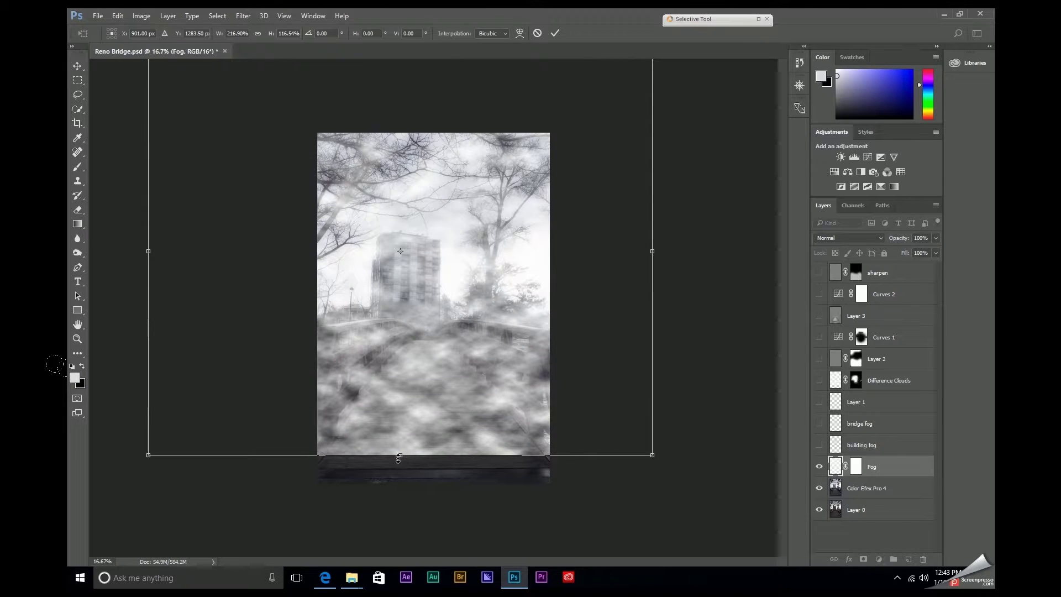
left_click_drag(401, 459, 402, 470)
left_click_drag(421, 426, 442, 410)
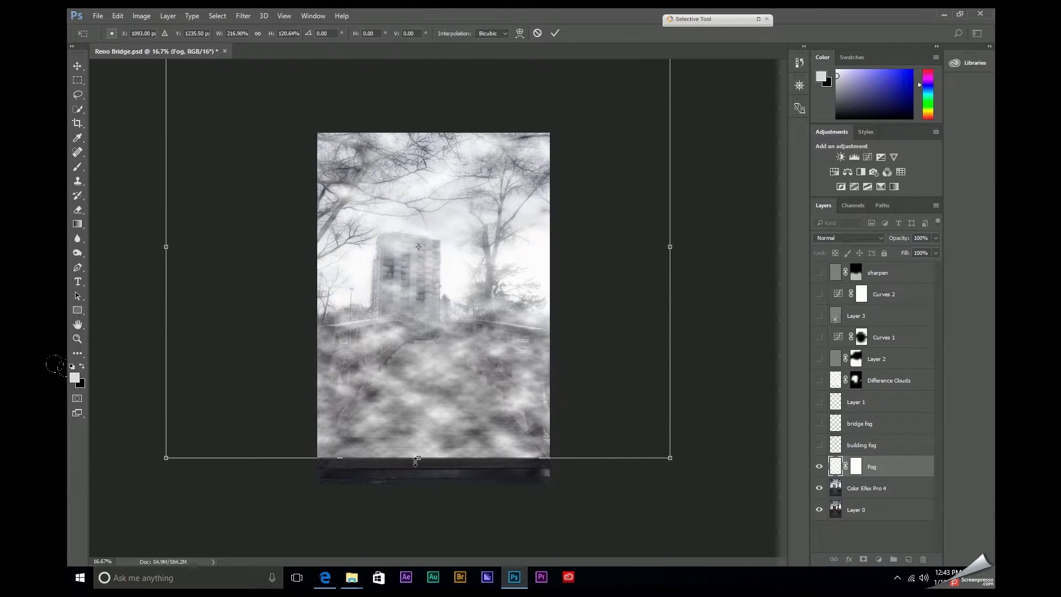
left_click_drag(418, 459, 420, 465)
mouse_move(424, 332)
left_mouse_down()
mouse_move(442, 358)
mouse_move(439, 340)
left_mouse_up()
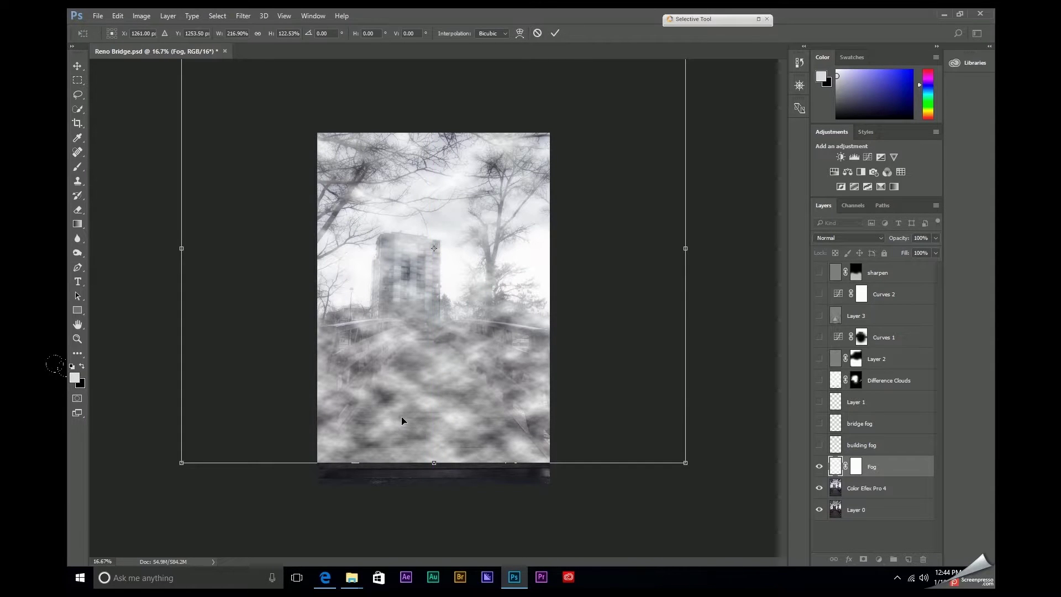
key("b")
left_click(556, 33)
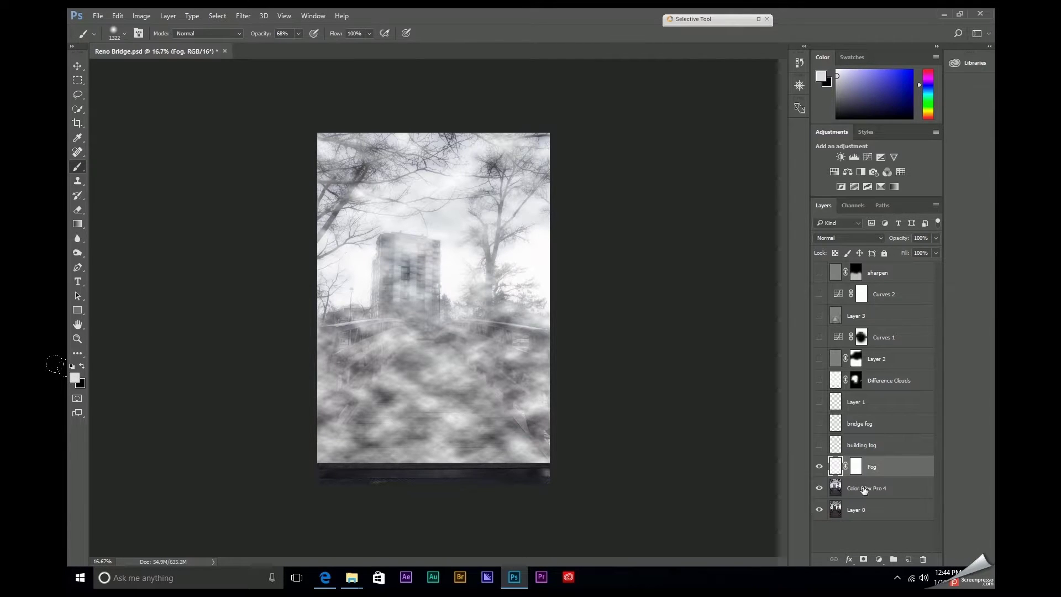
Step: Invert the Fog layer's mask to black and paint white at 98% opacity over the building and the bridge's far end
left_click(854, 470)
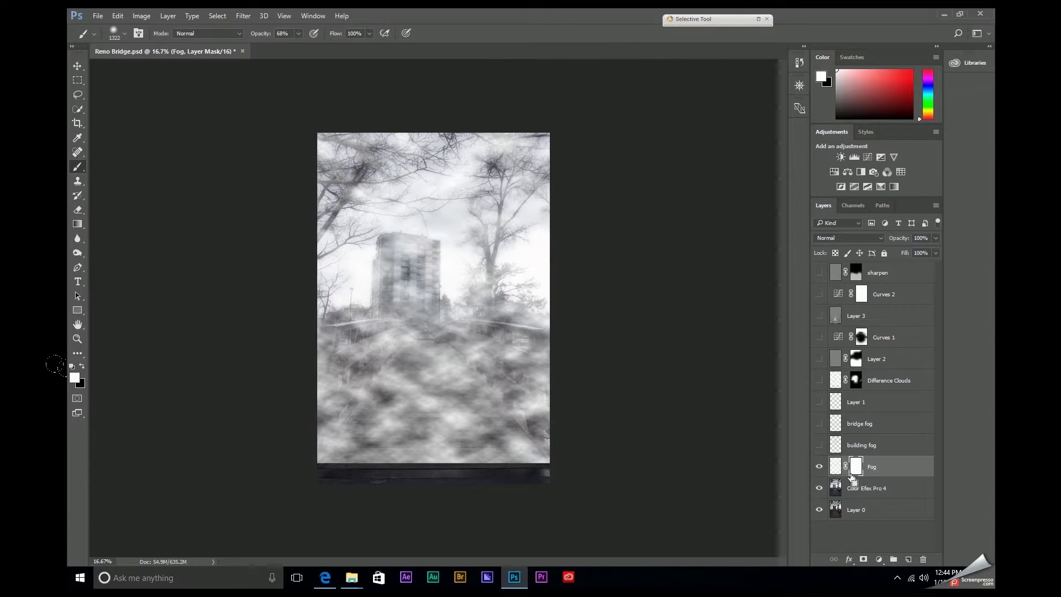
key("ctrl+i")
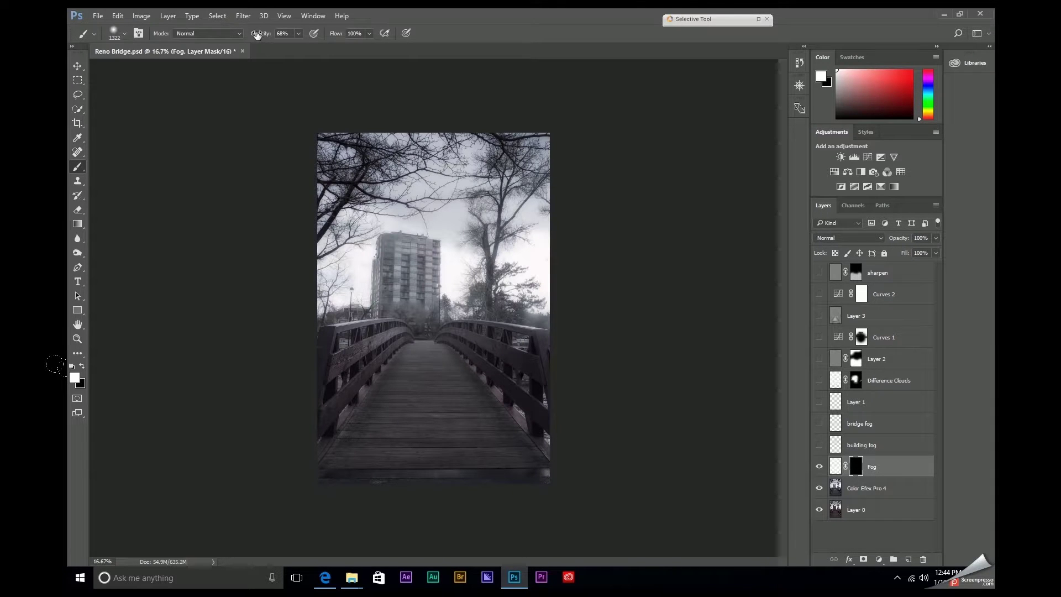
mouse_move(256, 33)
left_mouse_down()
mouse_move(280, 33)
mouse_move(262, 37)
left_mouse_up()
left_click_drag(426, 333, 412, 301)
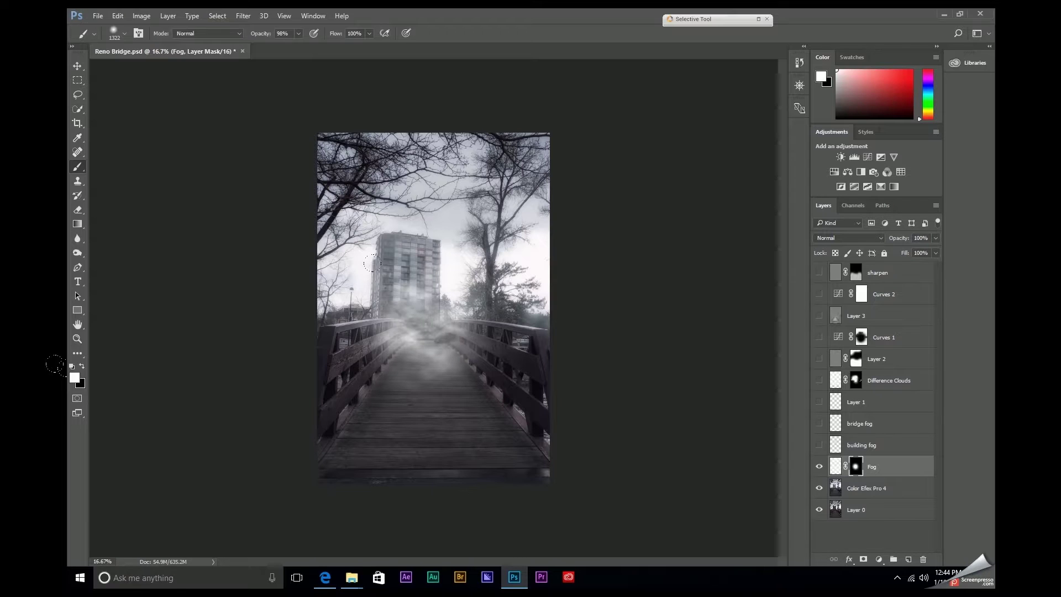
left_click(340, 239)
left_click_drag(356, 215, 370, 231)
left_click(469, 286)
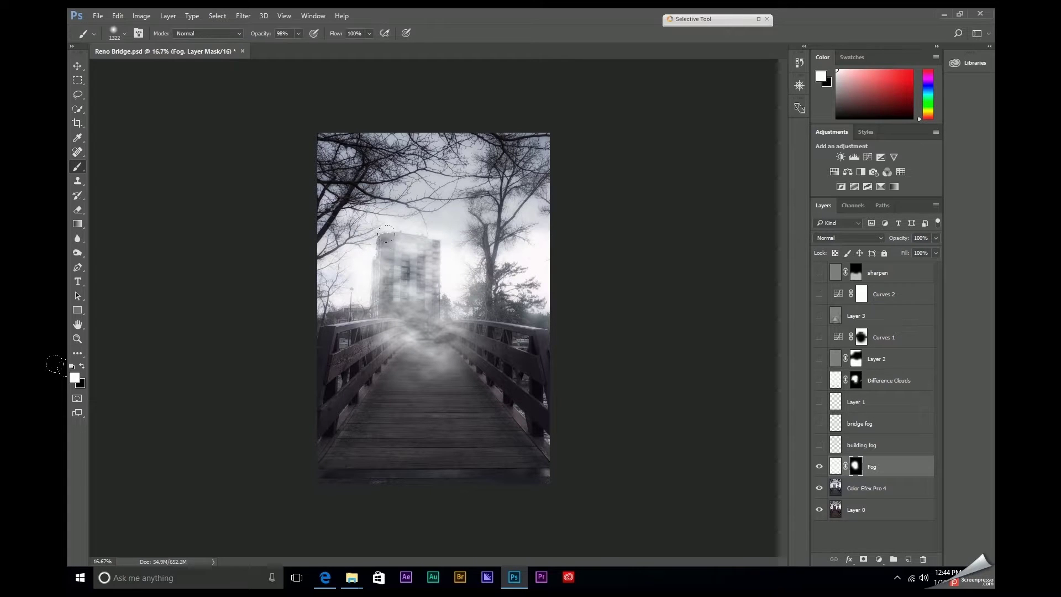
Step: Lower the brush opacity to 60% and paint light fog on the mask around the right and left bridge railings
mouse_move(546, 331)
left_mouse_down()
mouse_move(501, 341)
mouse_move(531, 323)
left_mouse_up()
left_click_drag(267, 35, 244, 36)
left_click_drag(526, 313, 564, 320)
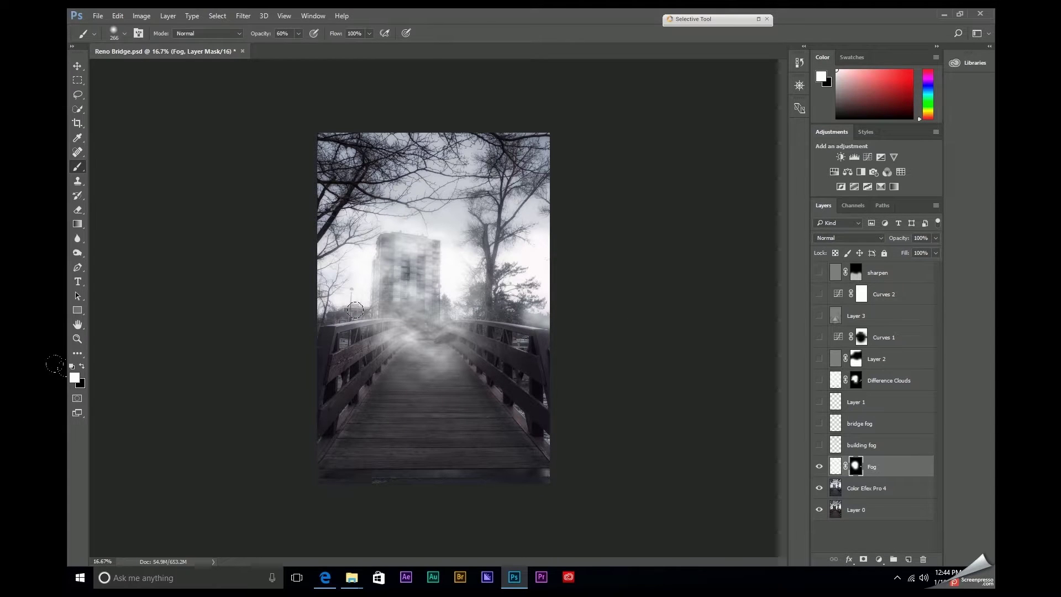
left_click_drag(355, 310, 348, 313, "alt")
mouse_move(343, 319)
left_mouse_down()
mouse_move(361, 319)
mouse_move(340, 349)
left_mouse_up()
mouse_move(334, 314)
left_mouse_down()
mouse_move(352, 344)
mouse_move(342, 341)
mouse_move(346, 379)
mouse_move(306, 360)
left_mouse_up()
Step: Paint white on the Fog mask with a small 62 px brush between the right railing's bars
key("x")
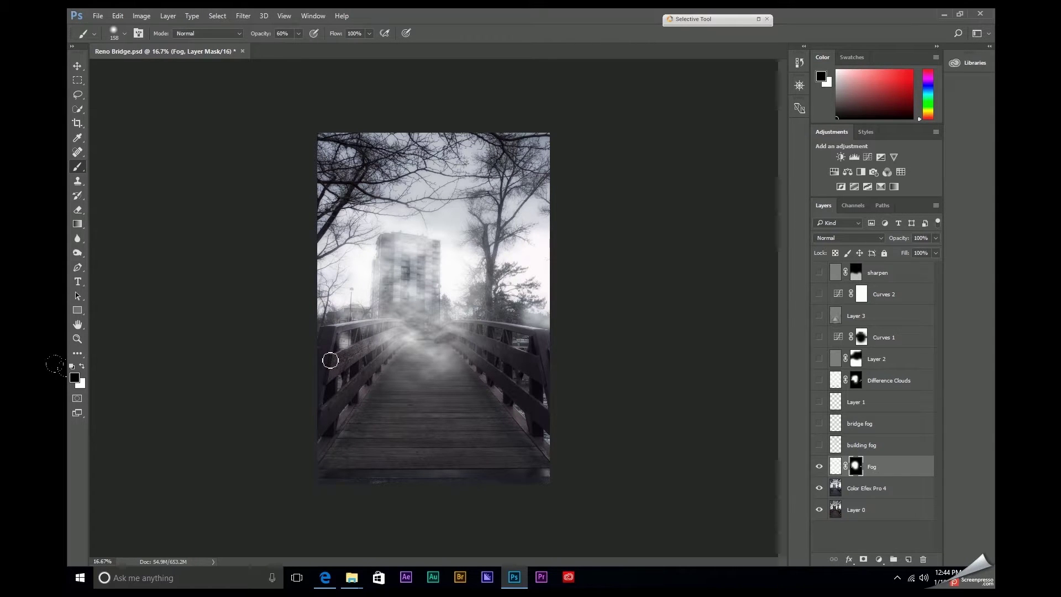
key("x")
mouse_move(517, 342)
left_mouse_down()
mouse_move(525, 346)
mouse_move(493, 334)
left_mouse_up()
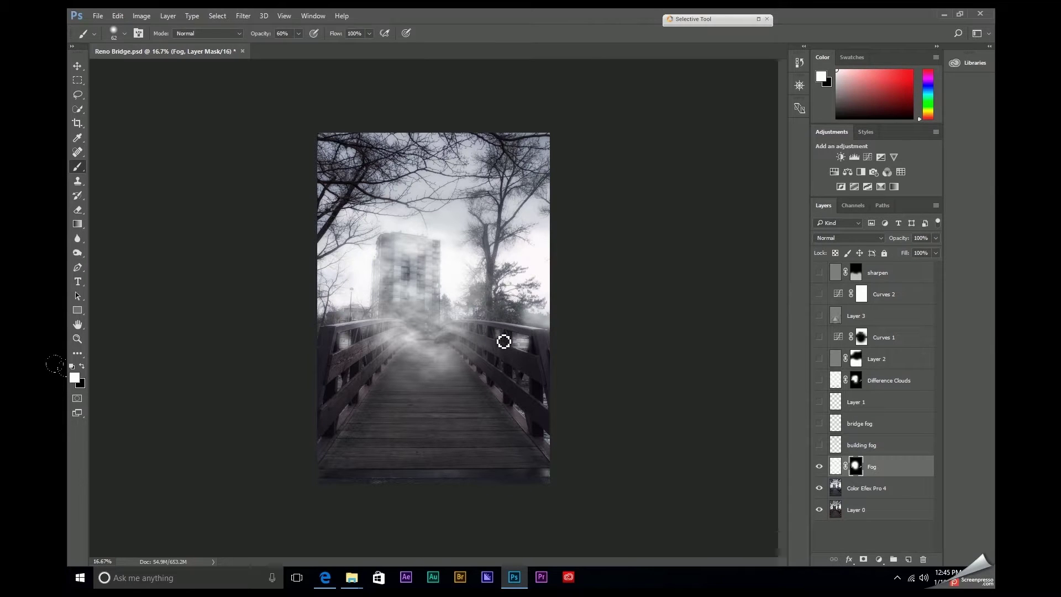
Step: Enlarge the brush to about 530 px and paint white on the Fog mask across the bridge's far end
key("]")
key("]")
key("]")
key("]")
key("]")
key("]")
key("]")
key("]")
key("]")
key("]")
key("]")
key("]")
mouse_move(482, 324)
left_mouse_down()
mouse_move(388, 344)
mouse_move(478, 339)
mouse_move(386, 338)
mouse_move(428, 346)
mouse_move(390, 341)
left_mouse_up()
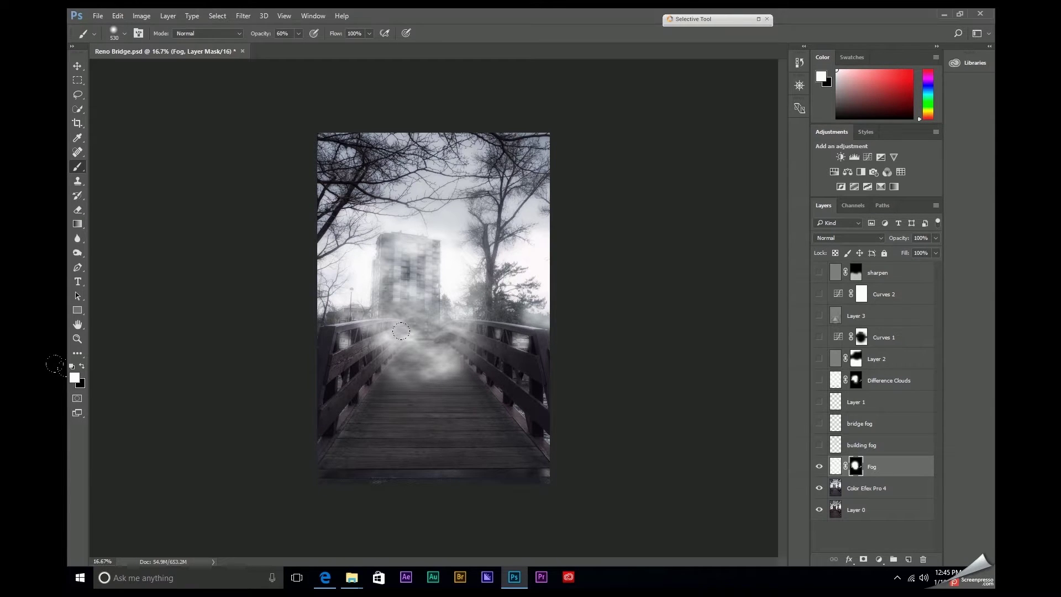
Step: Paint black at 24% brush opacity on the Fog mask to thin the fog around both railings and the bridge deck
key("x")
left_click_drag(263, 34, 244, 35)
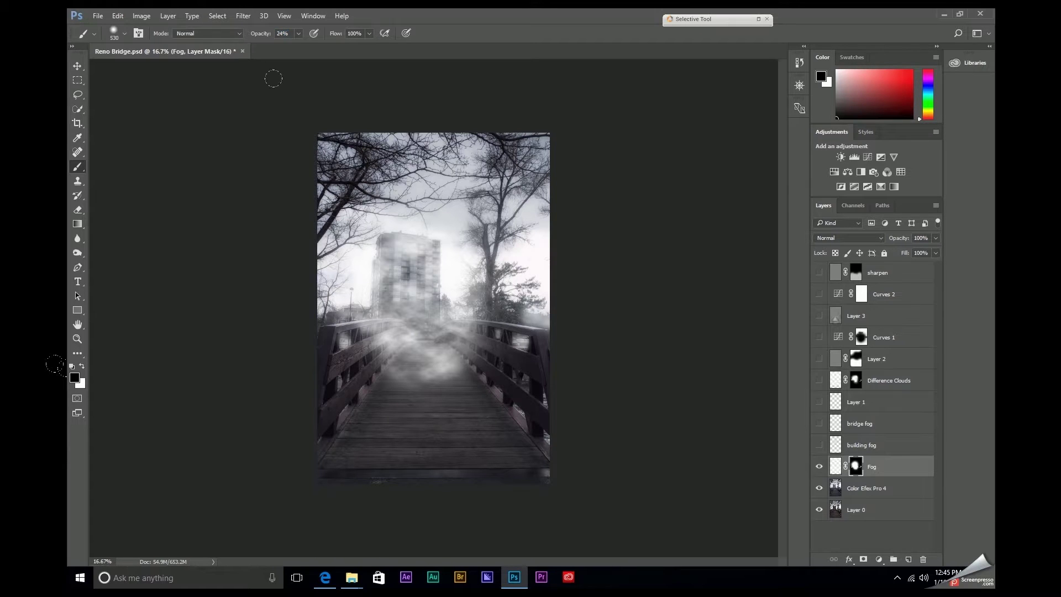
left_click_drag(362, 352, 370, 374)
left_click(352, 336)
left_click(348, 335)
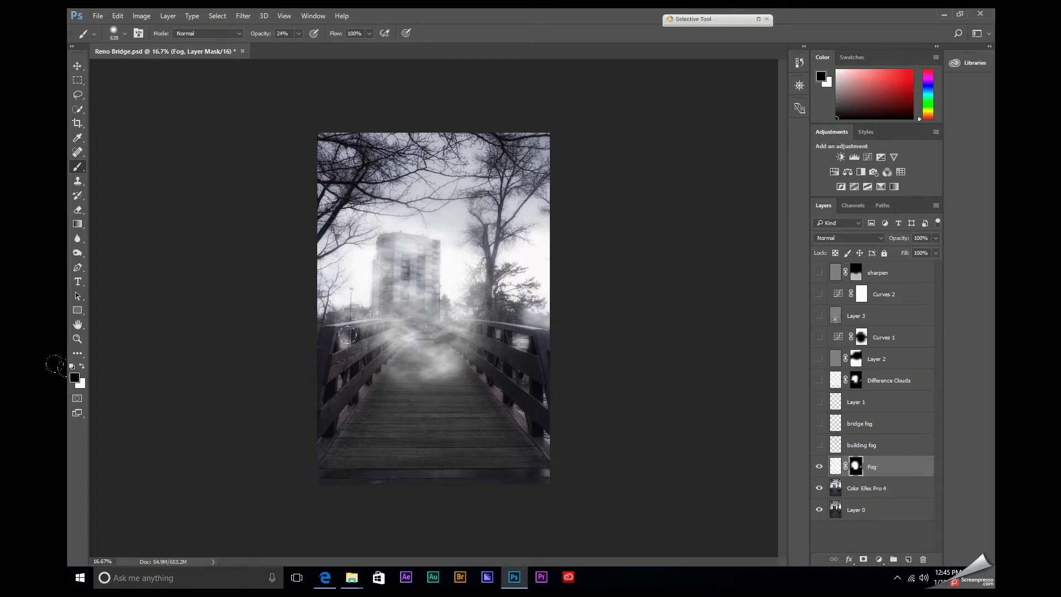
left_click(348, 335)
left_click_drag(346, 335, 346, 324)
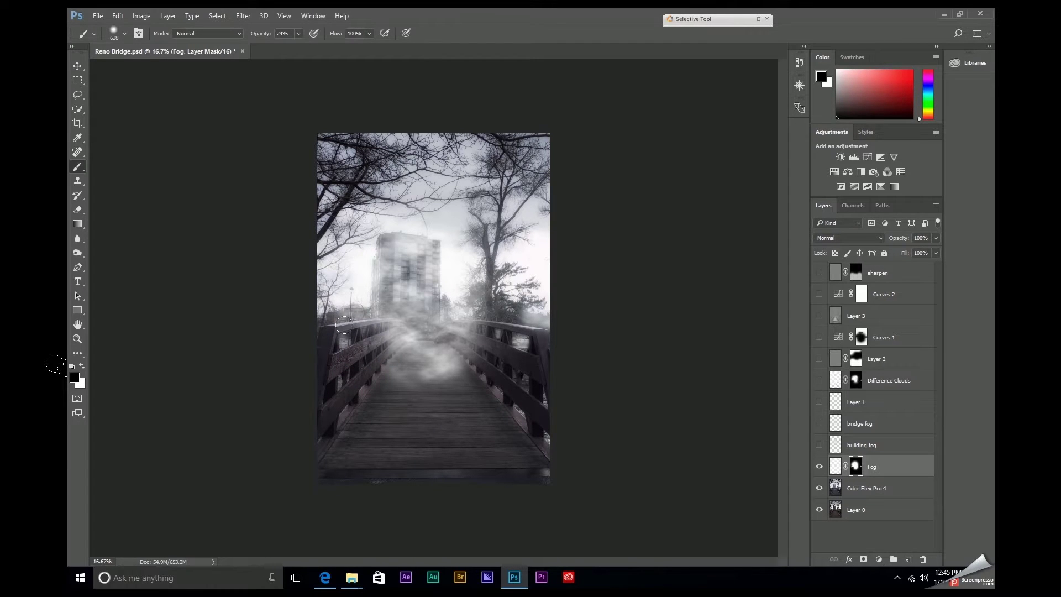
mouse_move(458, 329)
left_mouse_down()
mouse_move(527, 376)
mouse_move(465, 328)
mouse_move(501, 359)
left_mouse_up()
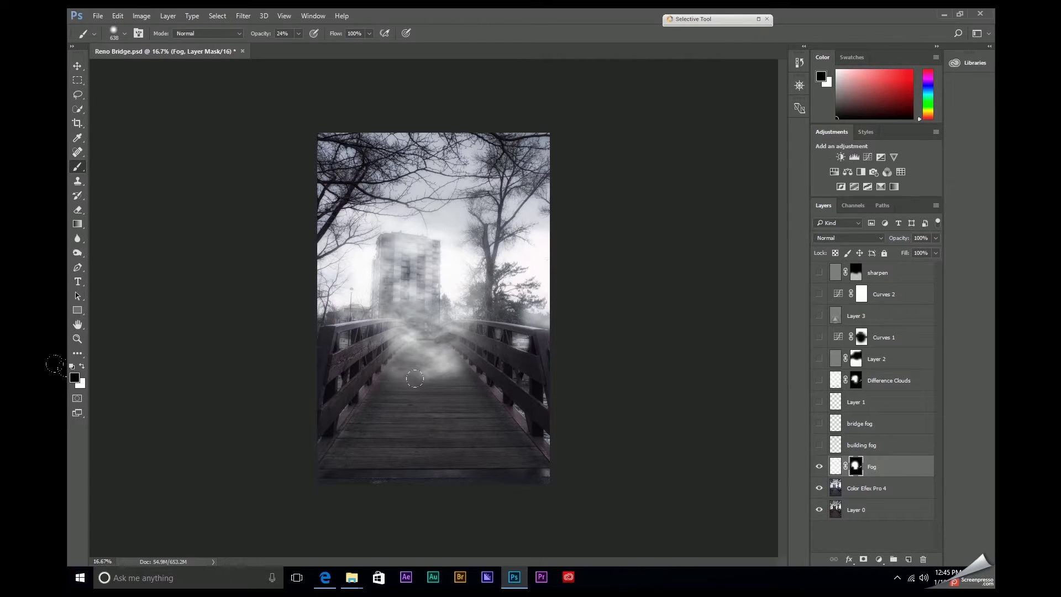
left_click_drag(436, 419, 507, 434)
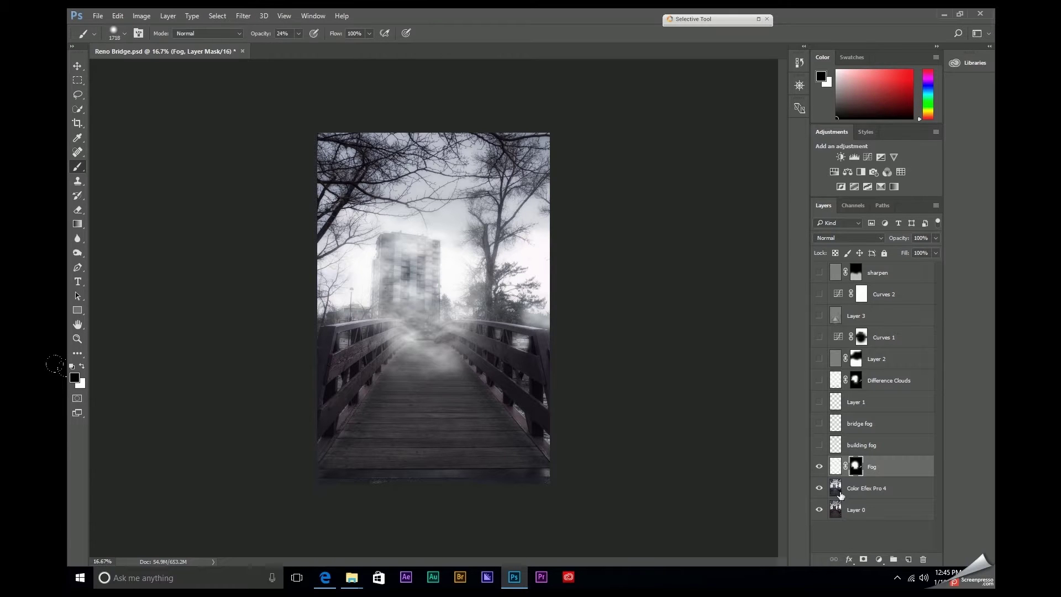
Step: Set the Fog layer's opacity to 69% and paint white on its mask at the bridge's far end with a smaller brush at 100% opacity
left_click_drag(902, 238, 882, 243)
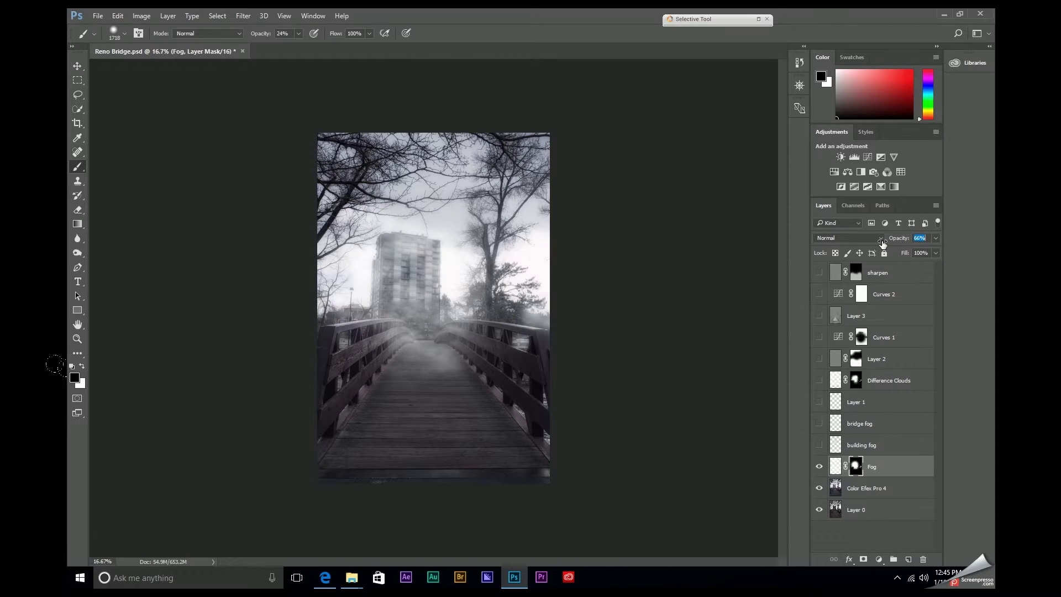
left_click_drag(882, 243, 884, 244)
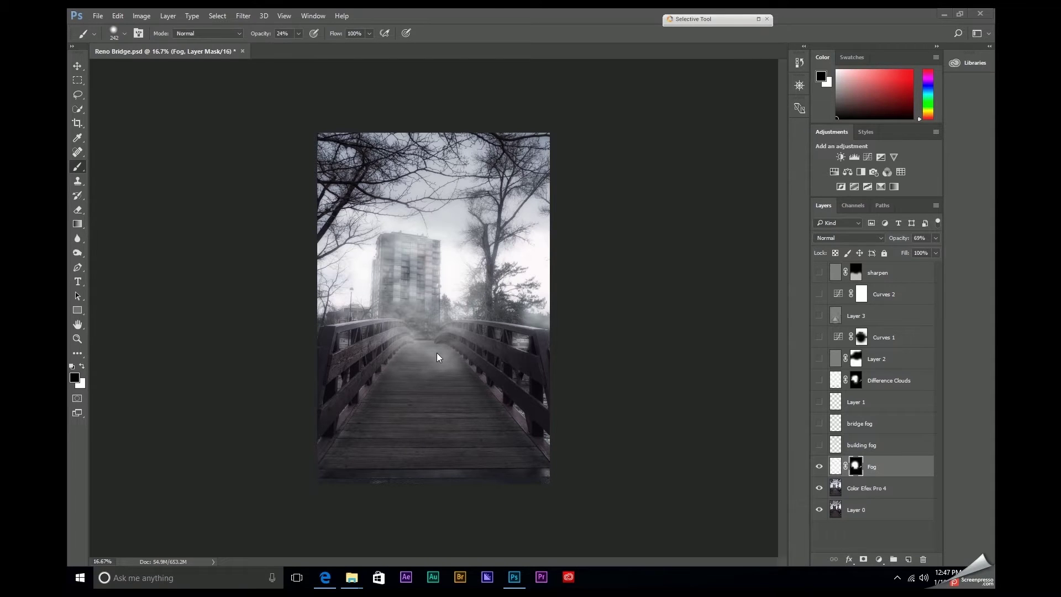
key("x")
key("bracketleft")
key("bracketleft")
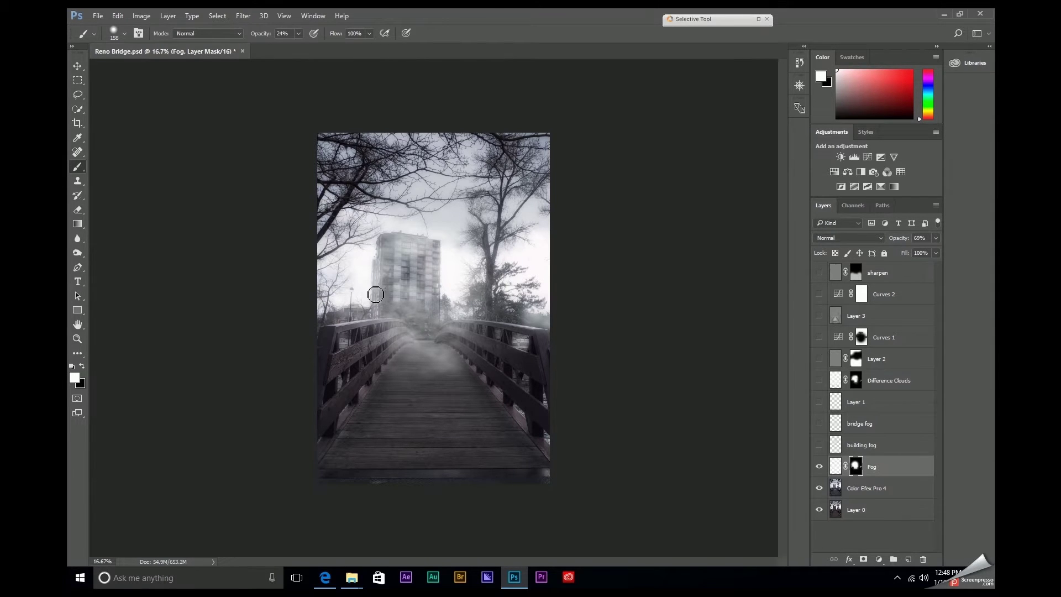
key("0")
left_click_drag(419, 342, 426, 340)
Step: Show the building fog and bridge fog layers, toggling each one's visibility to compare its effect
left_click(812, 449)
left_click(820, 445)
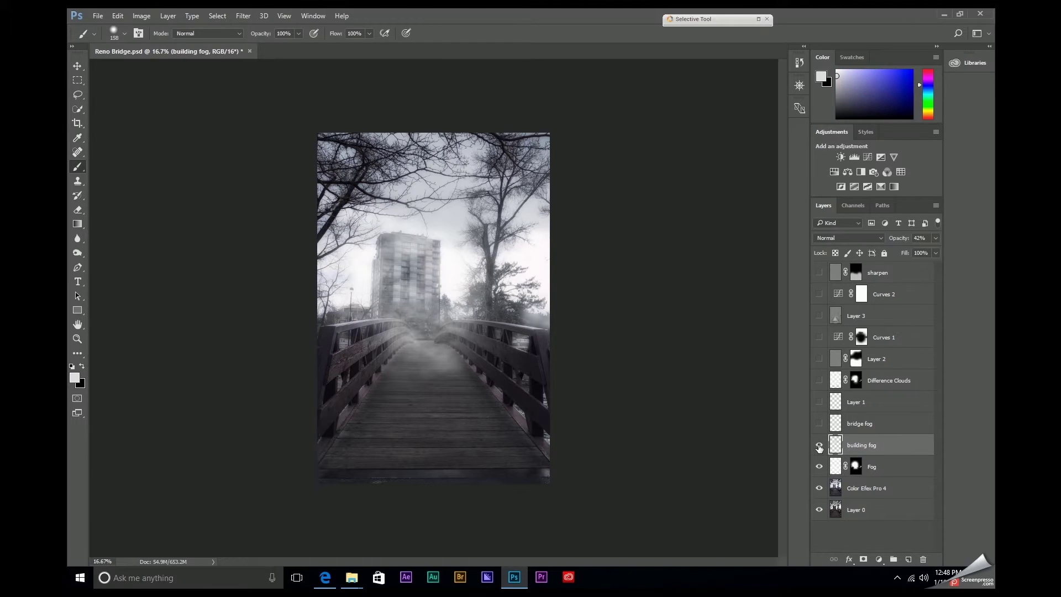
left_click(820, 446)
left_click(820, 447)
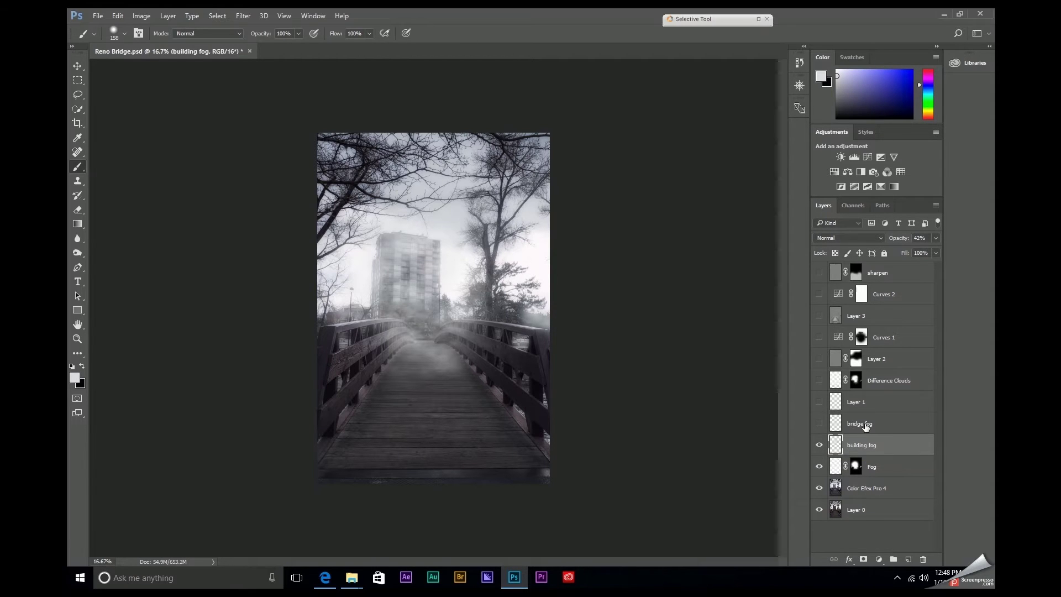
left_click(865, 424)
left_click(818, 424)
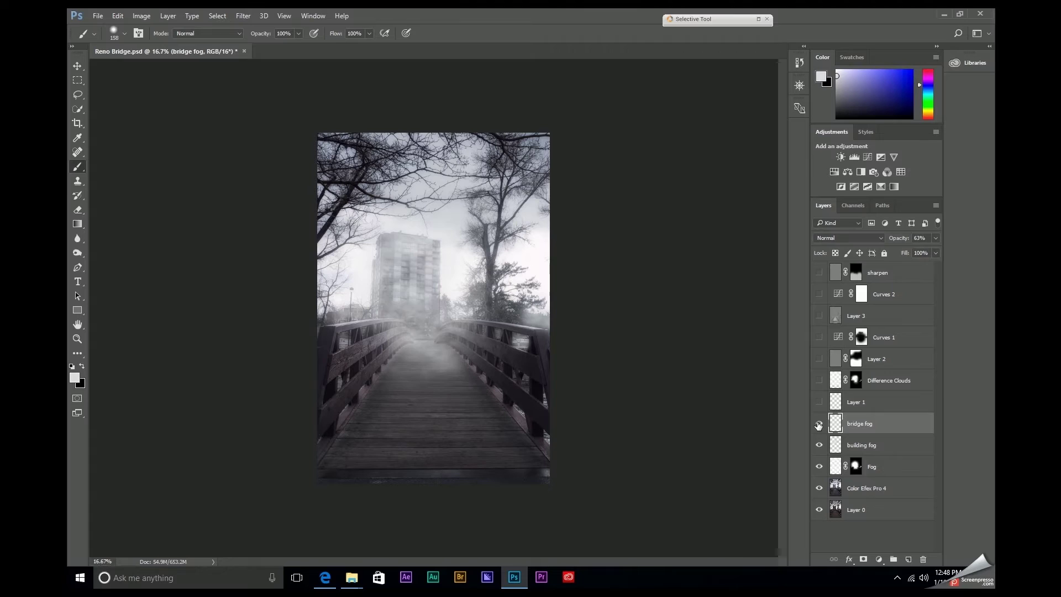
left_click(819, 424)
left_click(818, 424)
Step: Reveal the bridge fog layer only at the bridge's far end through a black mask painted white, and set the layer's opacity to 42%
left_click(863, 559)
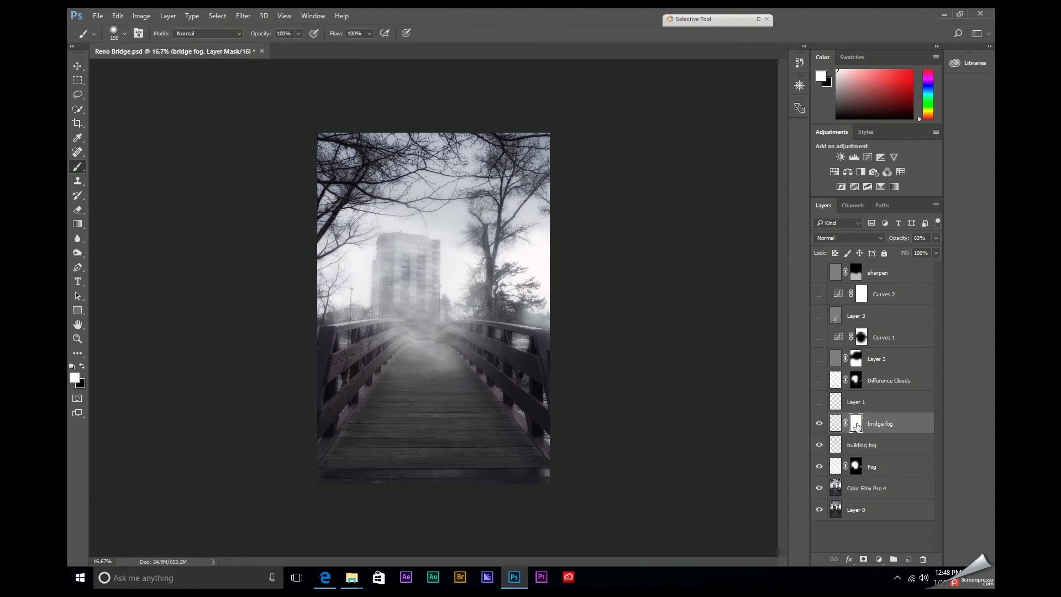
key("ctrl+i")
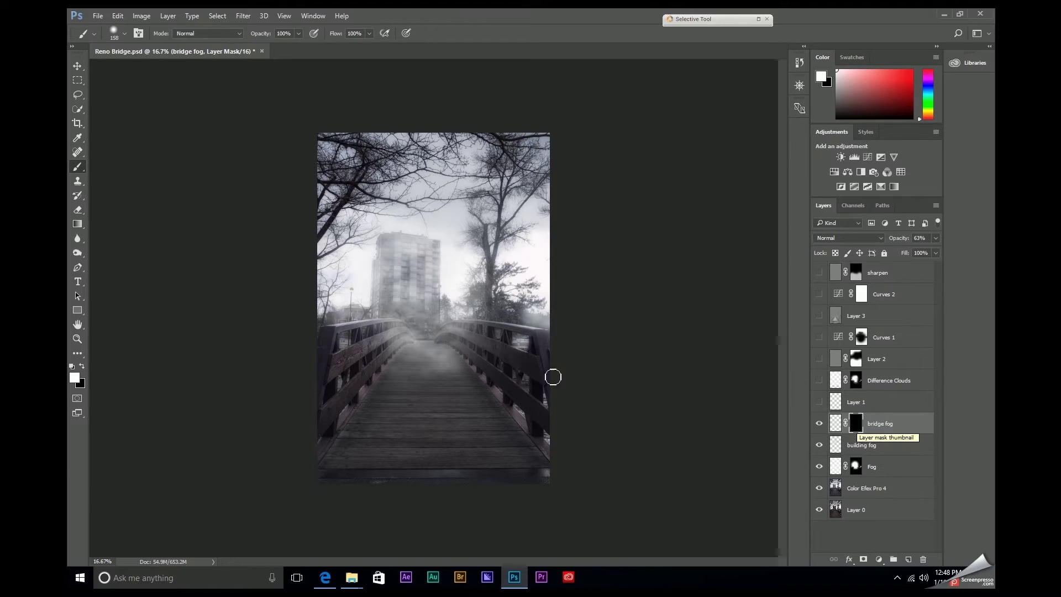
mouse_move(404, 342)
left_mouse_down()
mouse_move(428, 319)
mouse_move(422, 371)
mouse_move(423, 335)
left_mouse_up()
right_click(422, 336, "alt")
left_click(435, 334)
left_click_drag(896, 240, 885, 239)
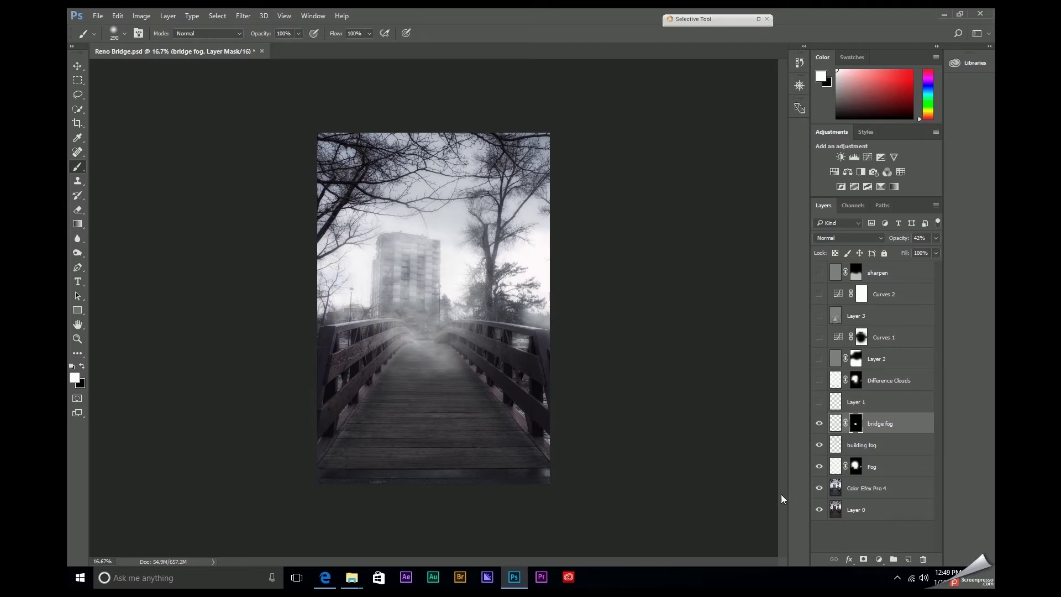
Step: Create a new empty layer directly above Layer 3
left_click(879, 320)
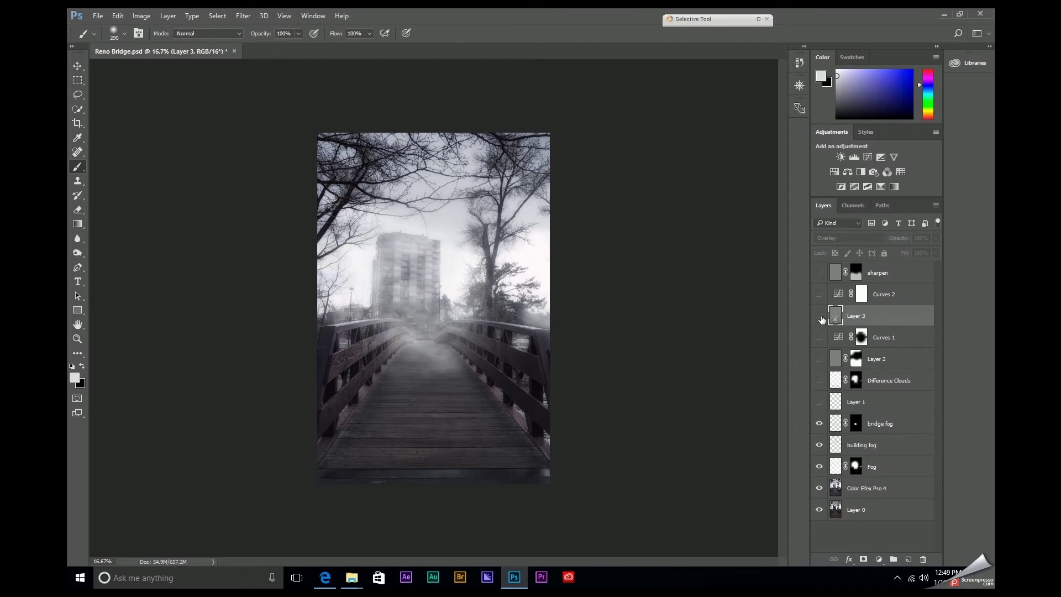
left_click(819, 316)
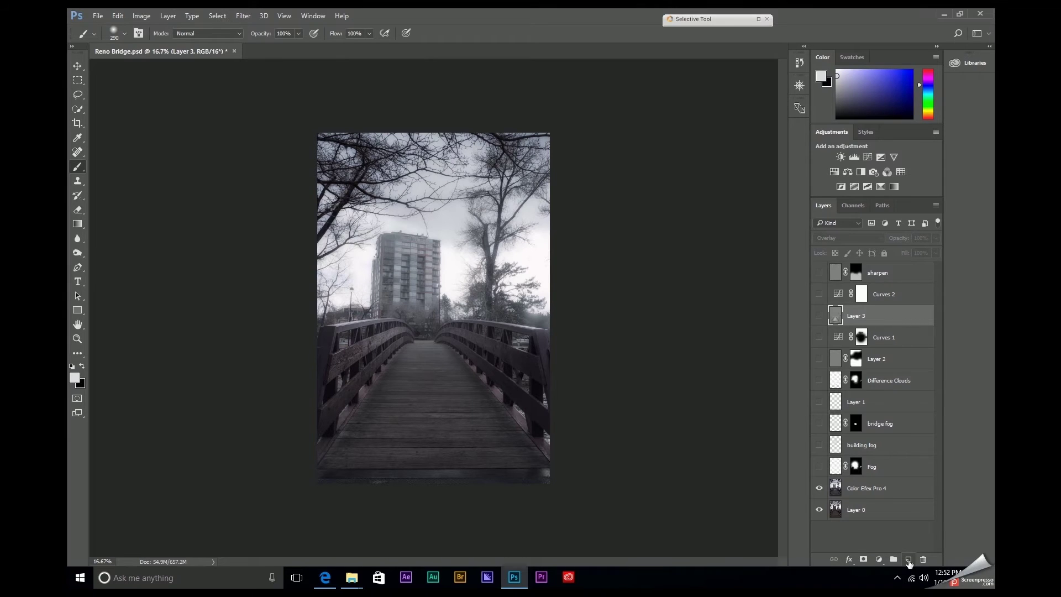
left_click(908, 559)
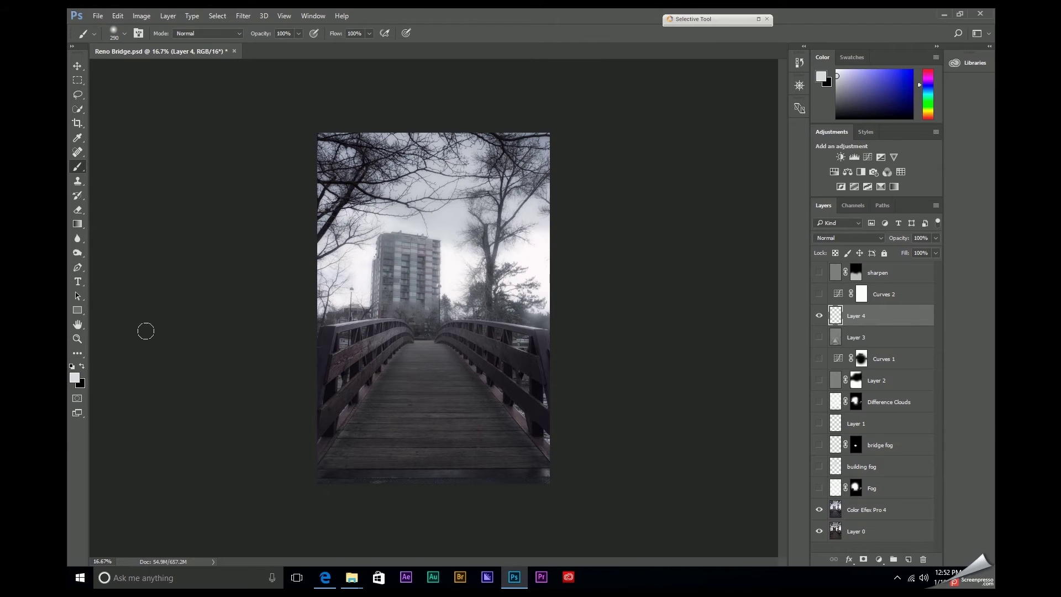
Step: Enter Quick Mask mode on the new layer and render Difference Clouds
left_click(77, 400)
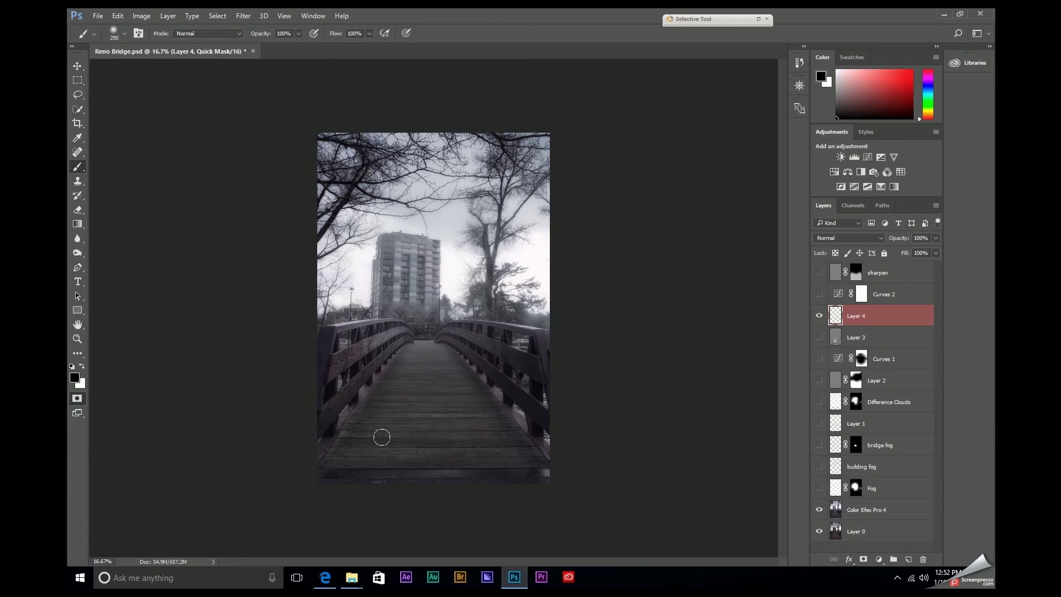
left_click(246, 17)
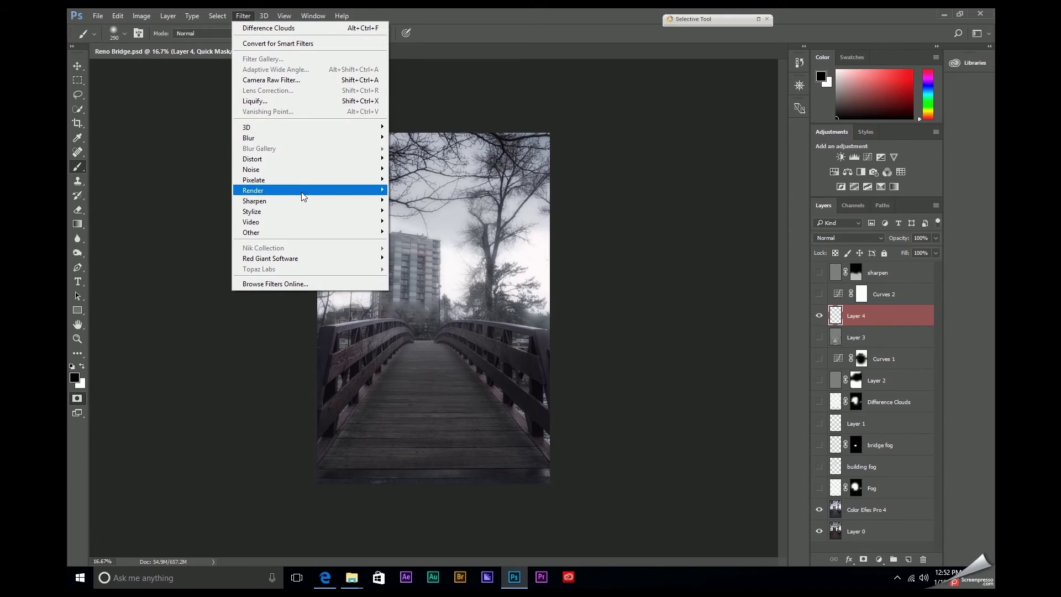
mouse_move(309, 190)
left_click(409, 238)
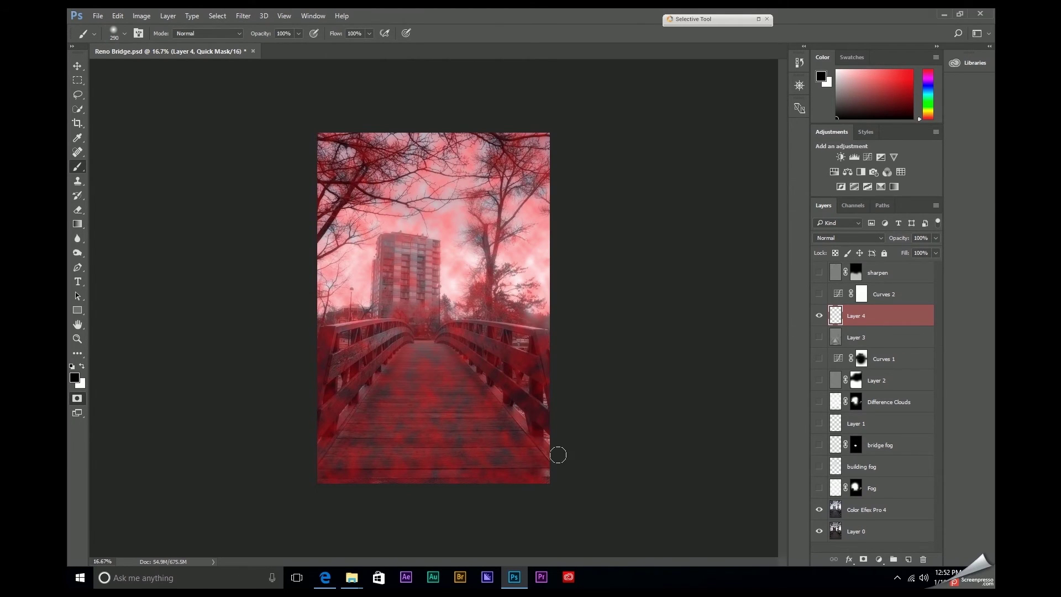
Step: Convert the quick mask to a selection, fill it with white at 100% opacity in Normal mode and deselect
left_click(77, 399)
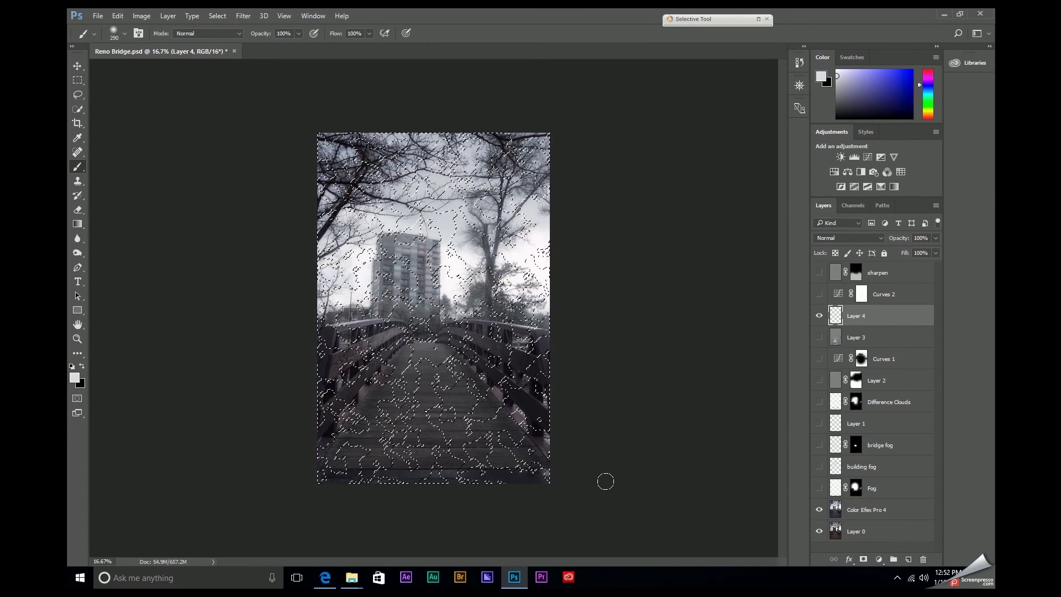
key("shift+BackSpace")
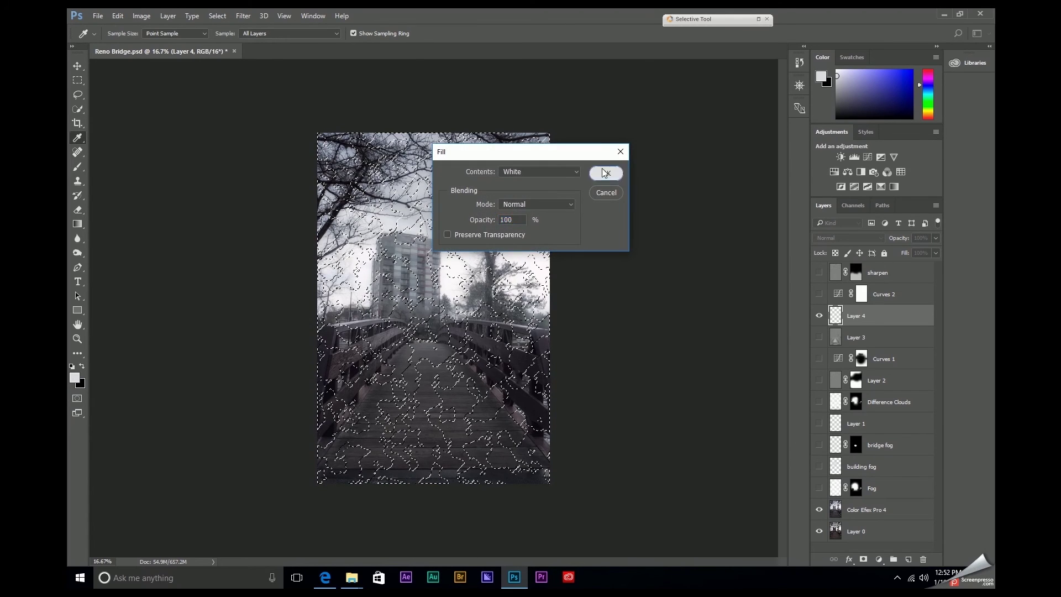
left_click(602, 174)
key("ctrl+d")
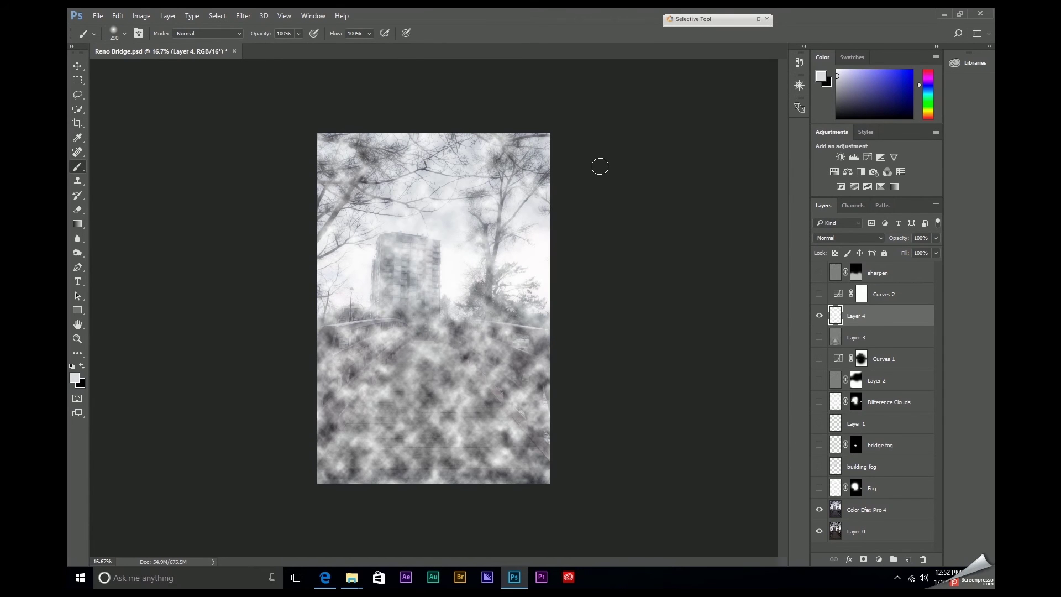